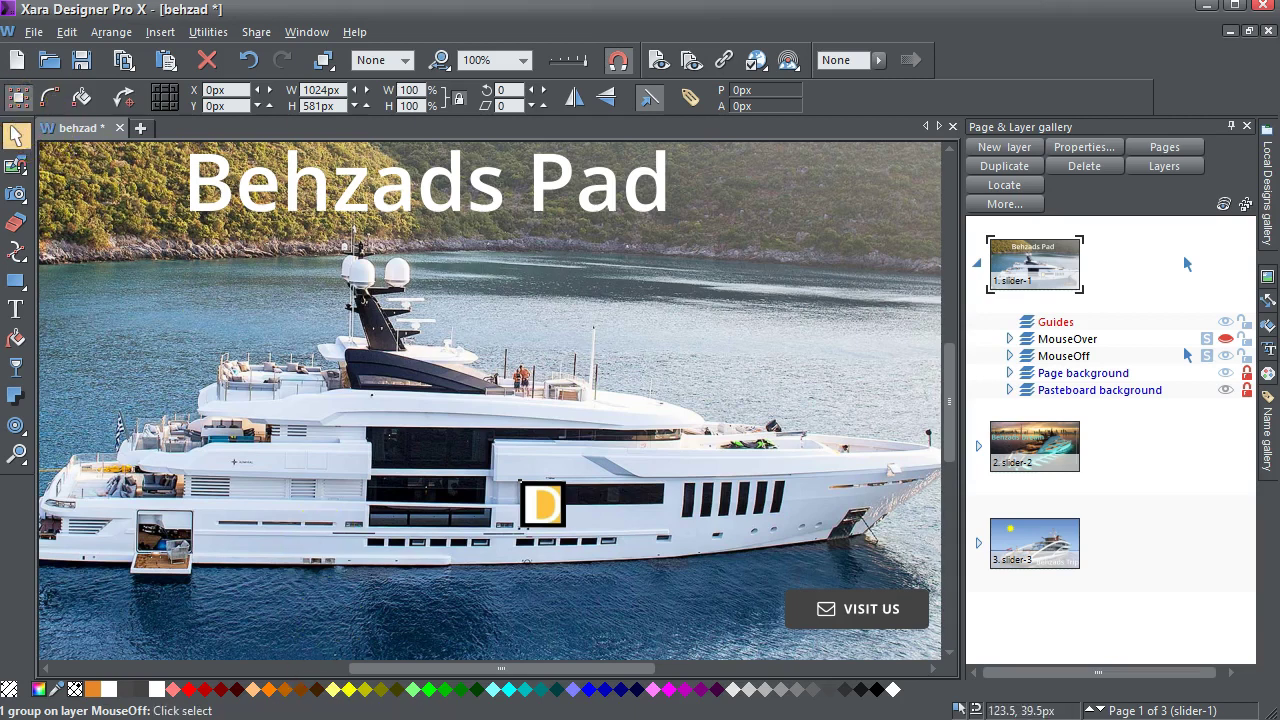
Open the page layout options and toggle the page shadow on, then back off
double_click(18, 132)
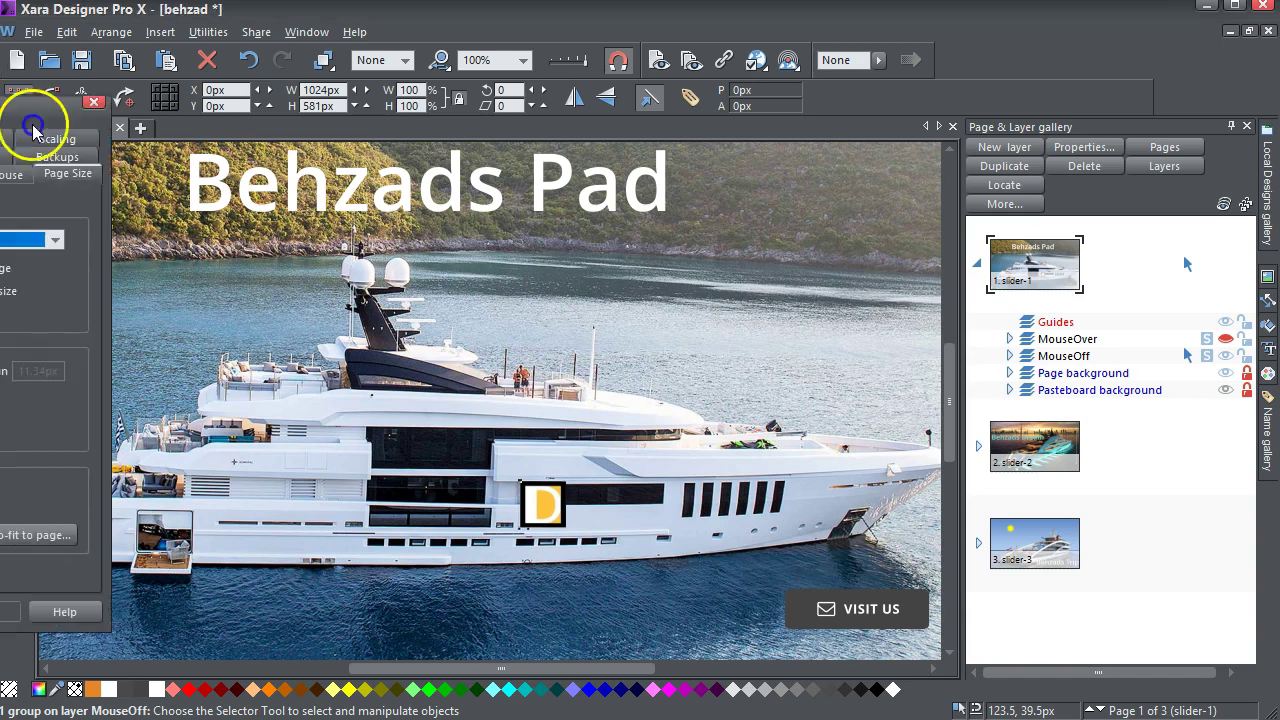
drag(383, 160, 409, 146)
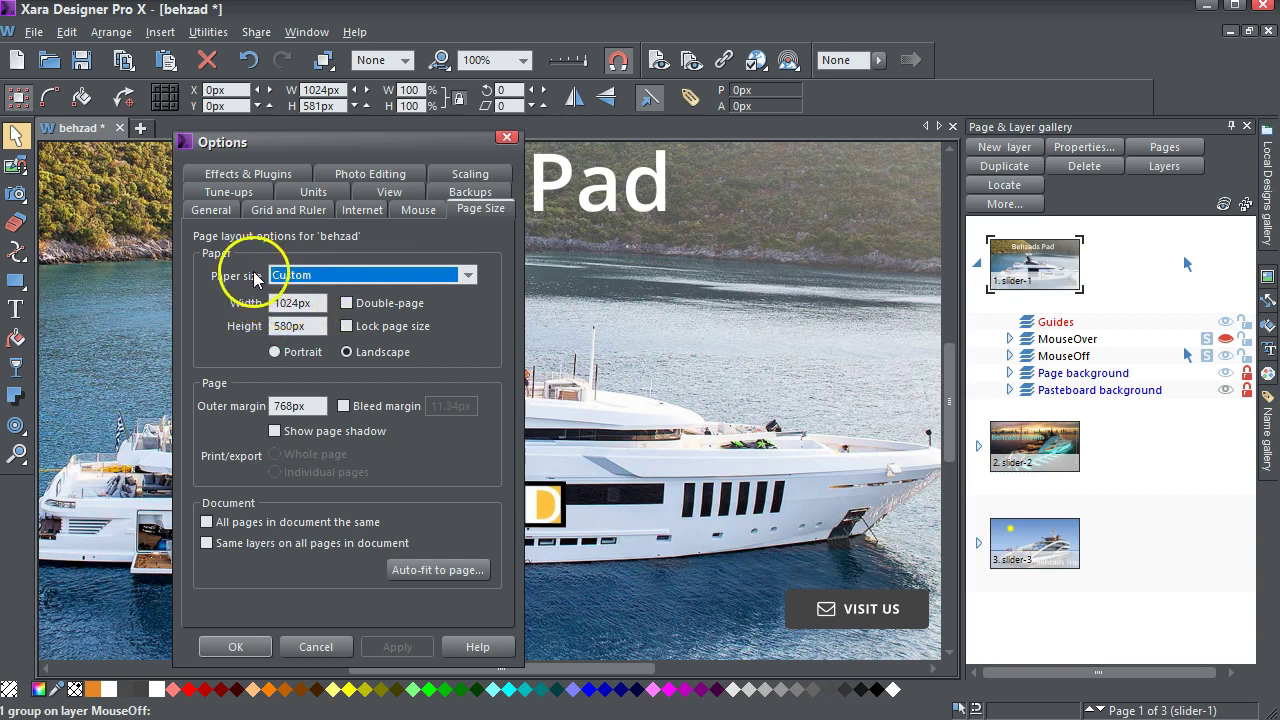
click(290, 326)
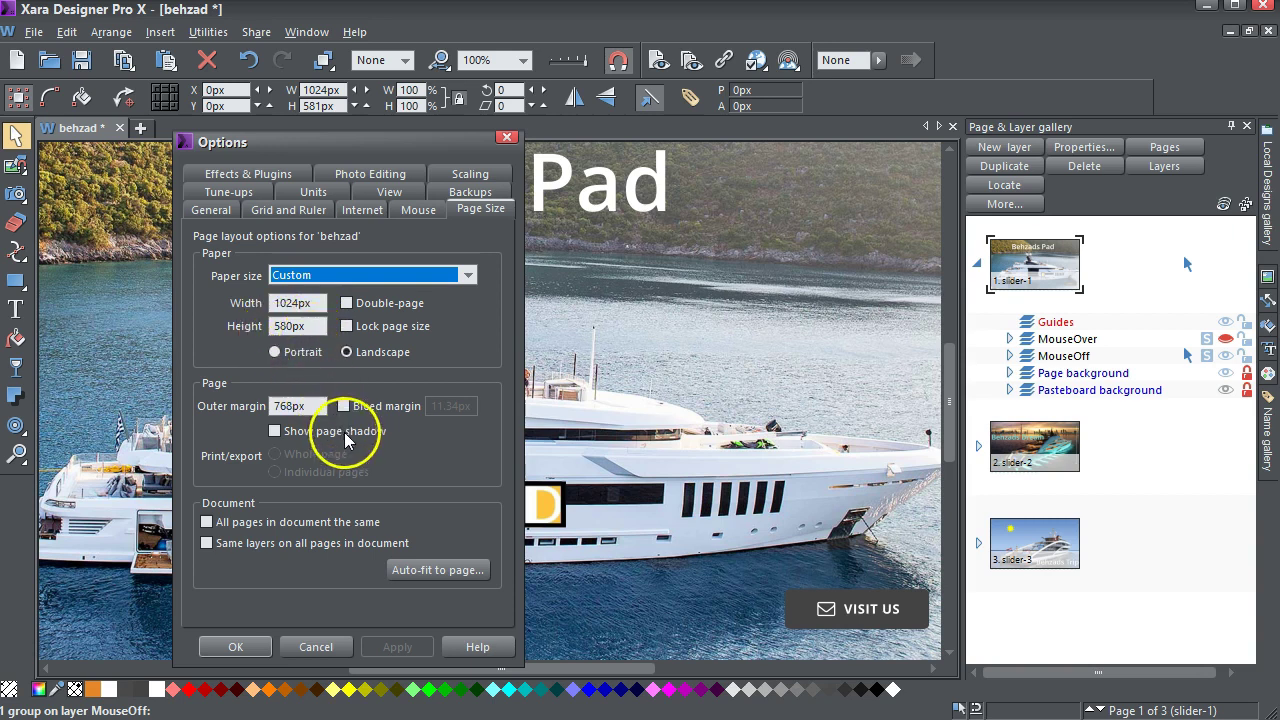
click(276, 431)
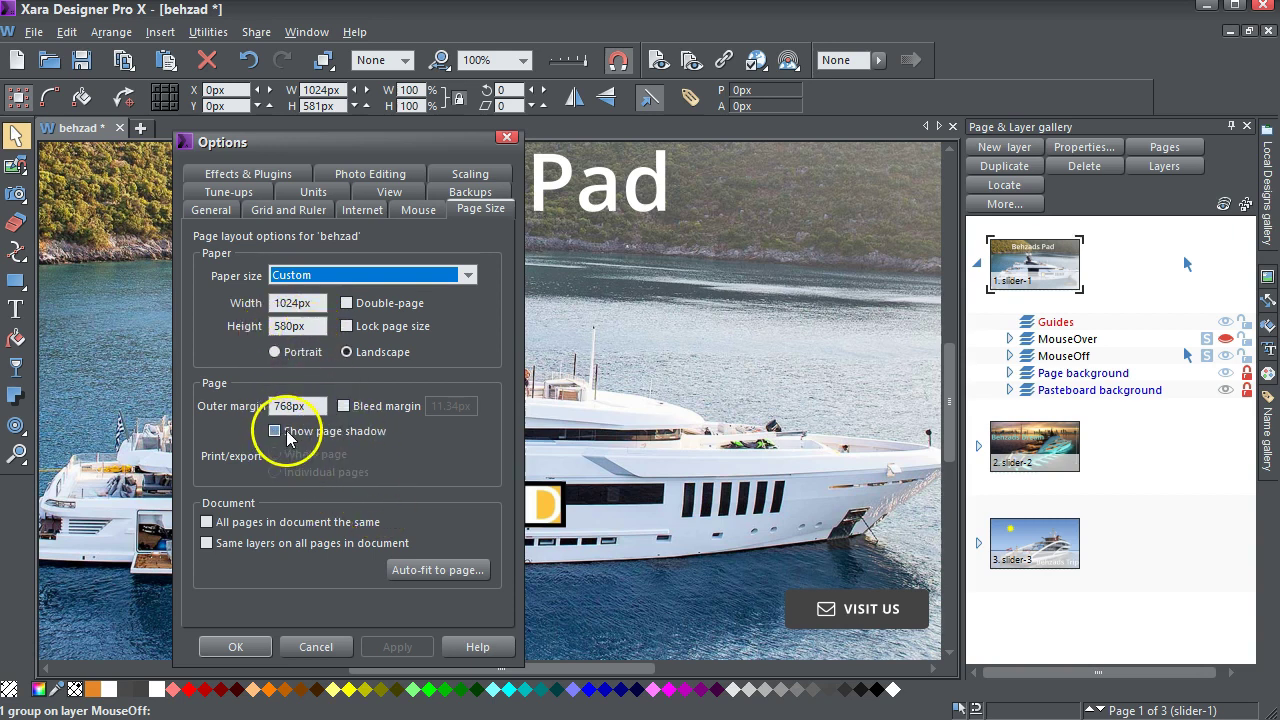
click(276, 431)
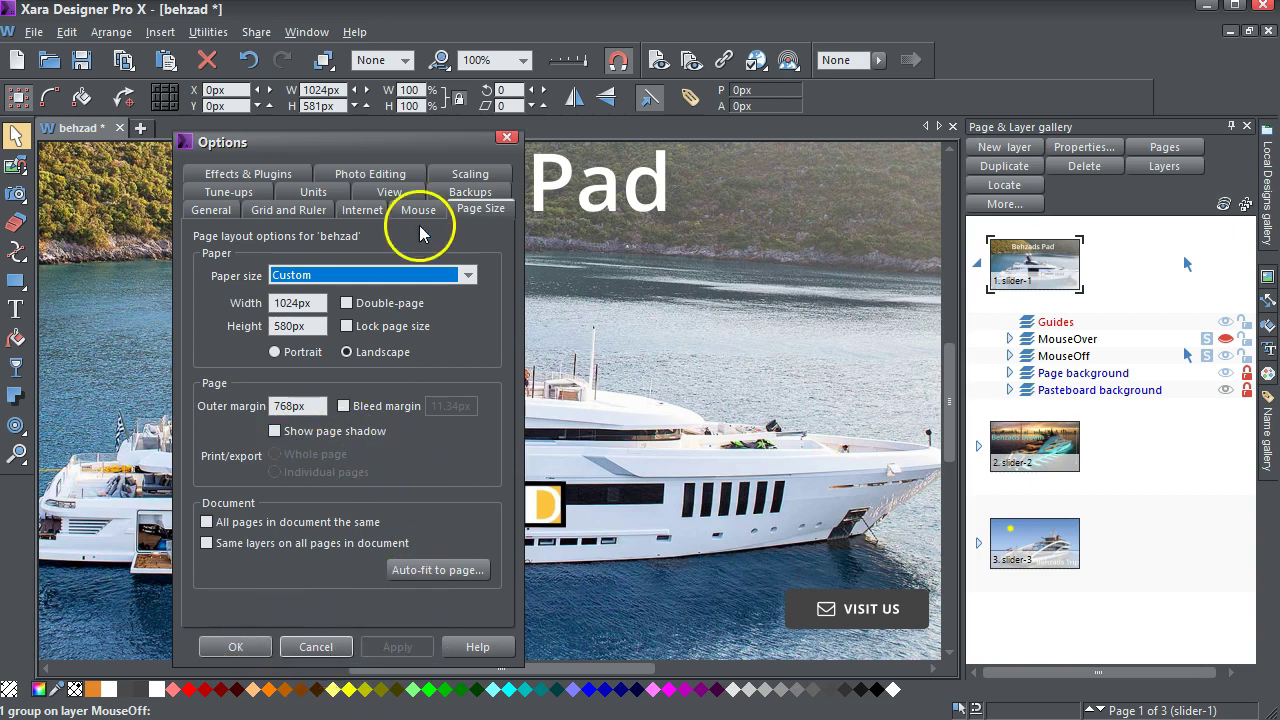
key(Escape)
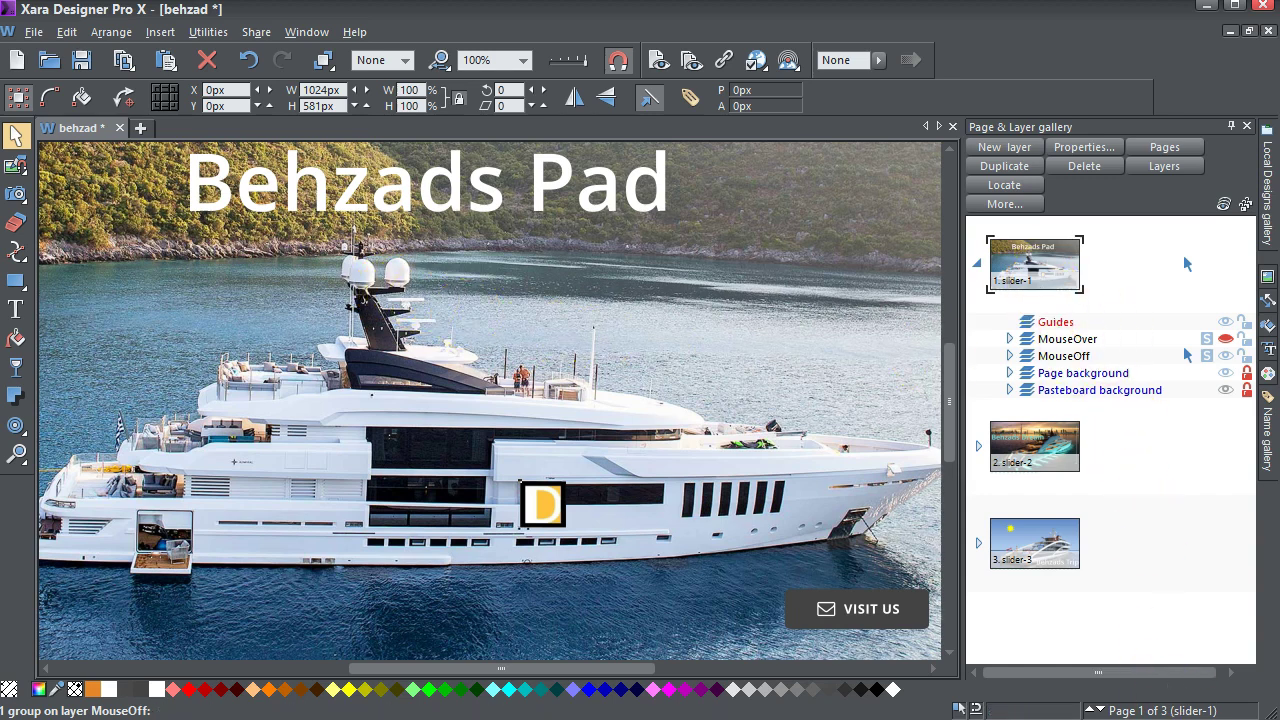
Set the website export to Supersite with Crossfade page transitions
key(ctrl+k)
drag(786, 632, 687, 130)
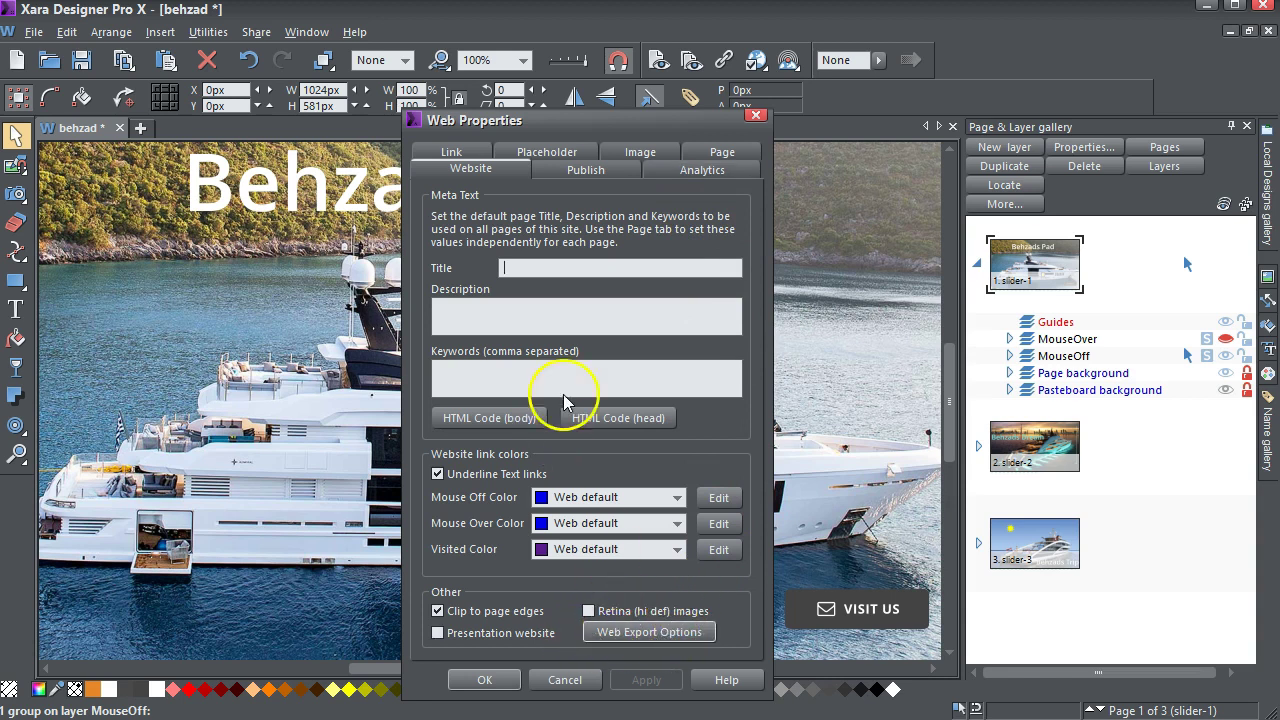
click(640, 634)
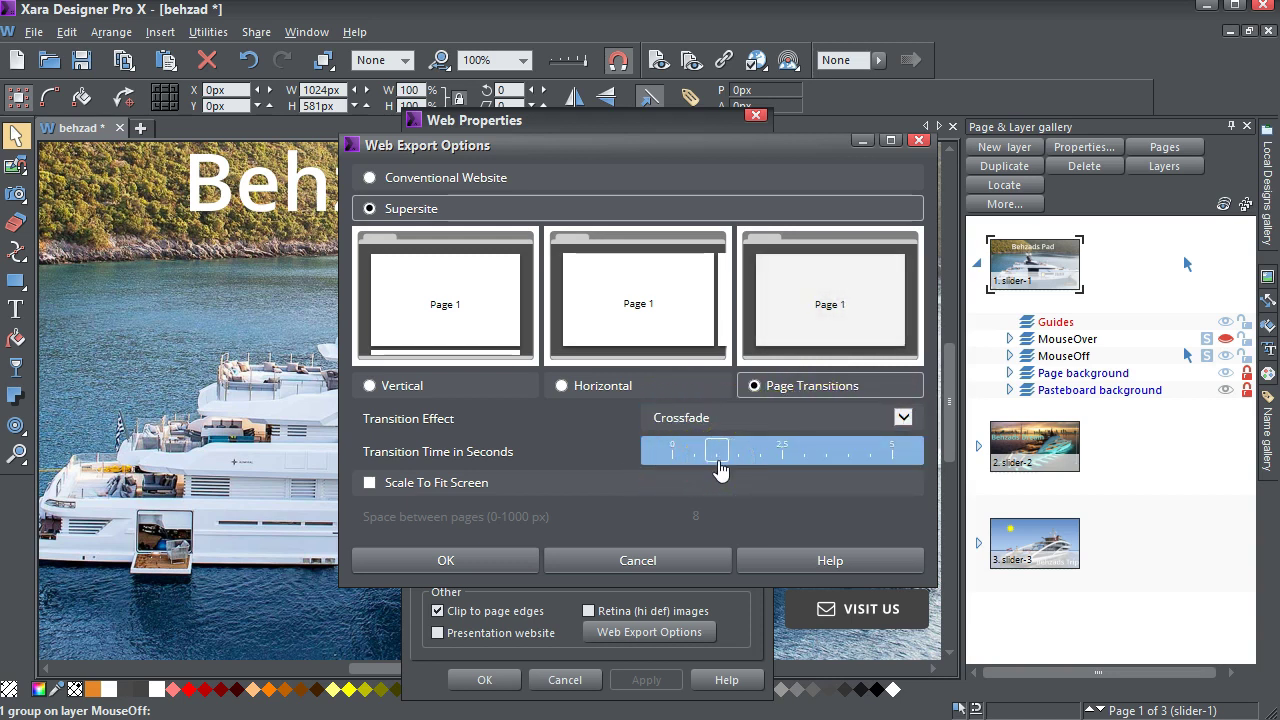
click(522, 568)
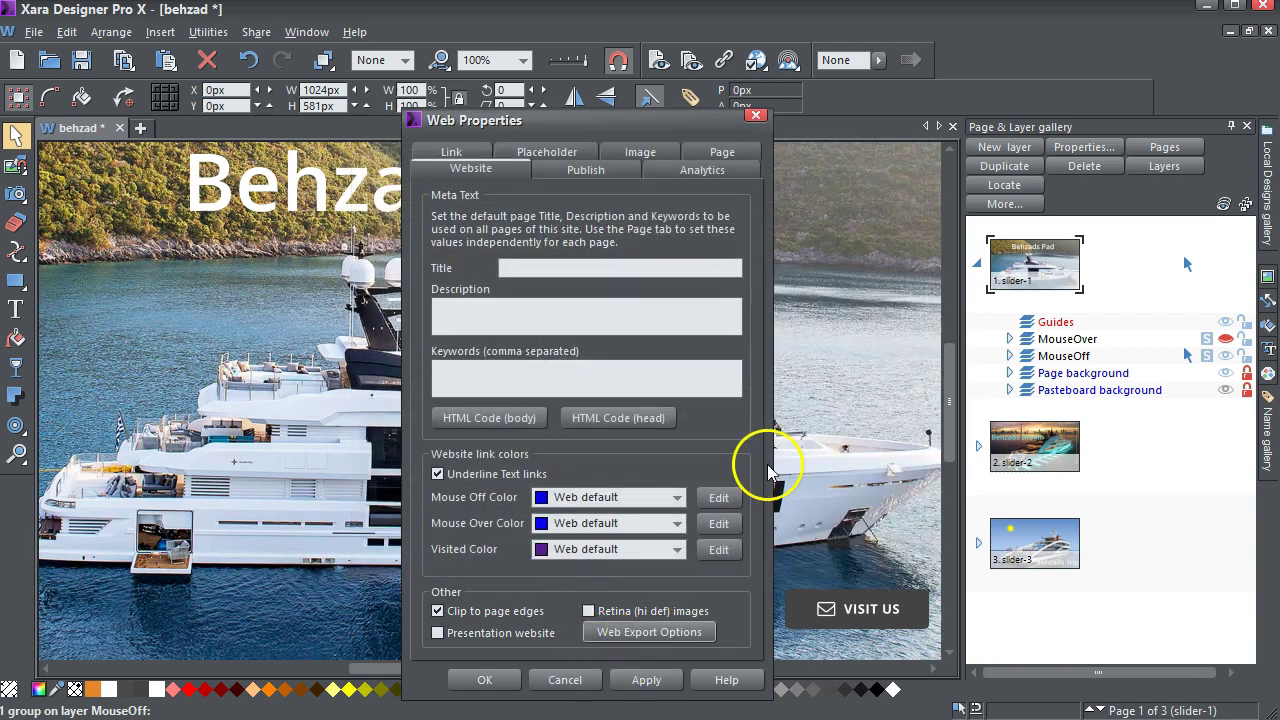
Review and accept the head slideshow script with its 6-second display time
click(642, 420)
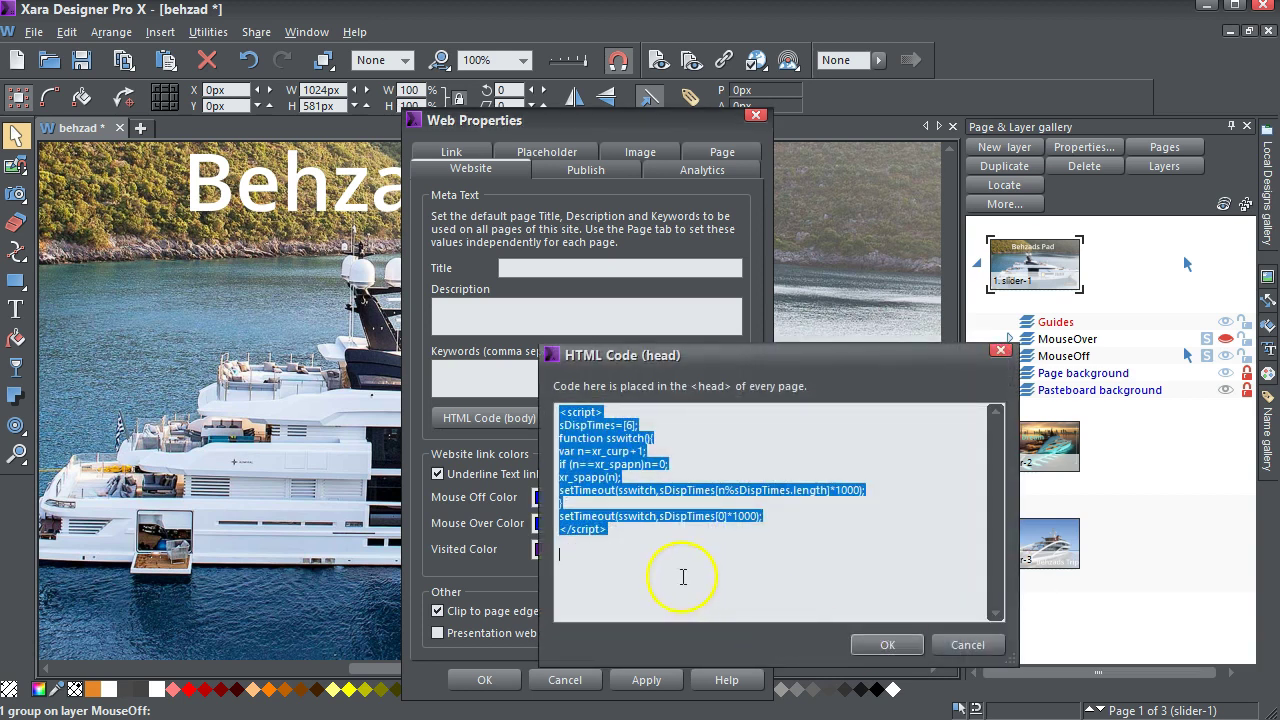
click(679, 573)
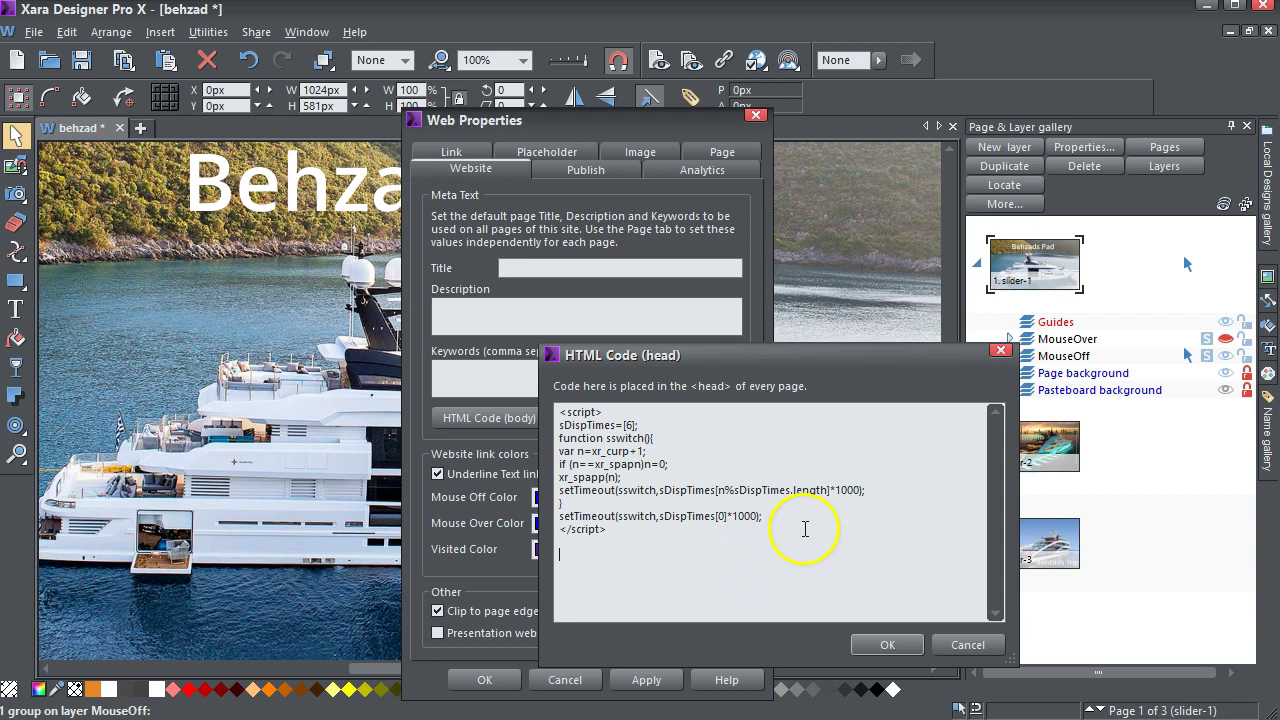
click(1061, 442)
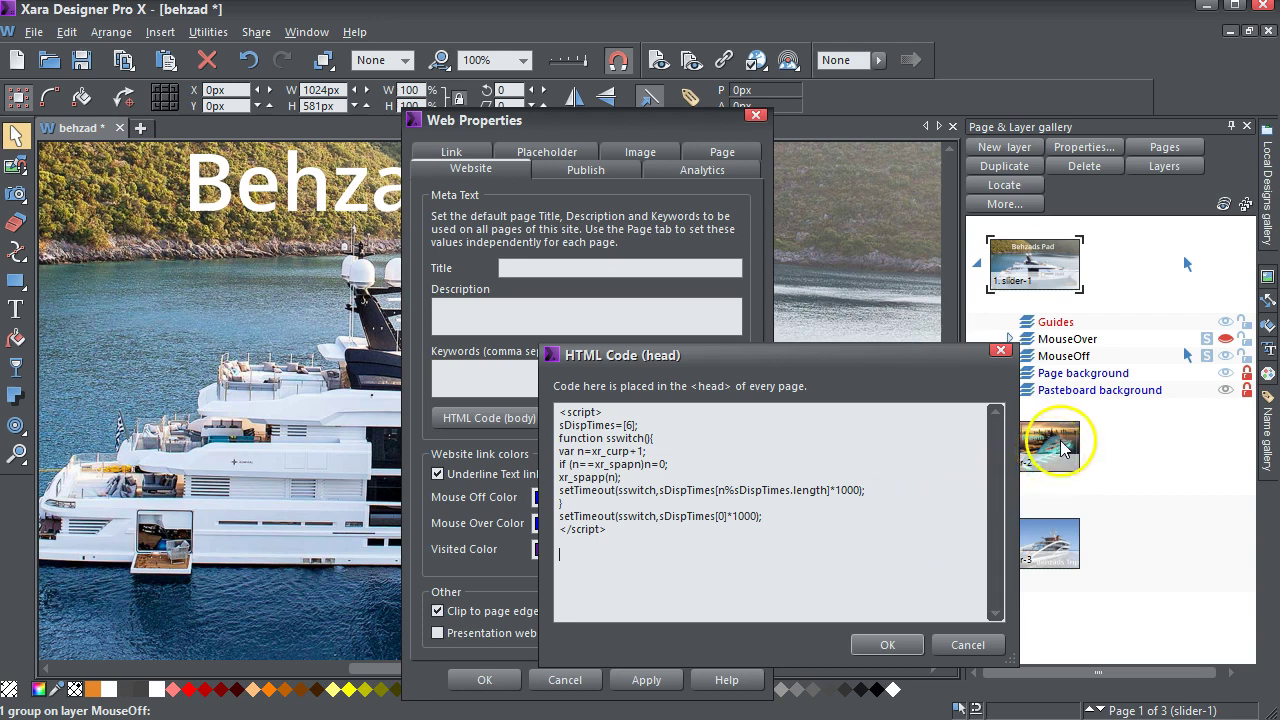
drag(1061, 448, 1069, 547)
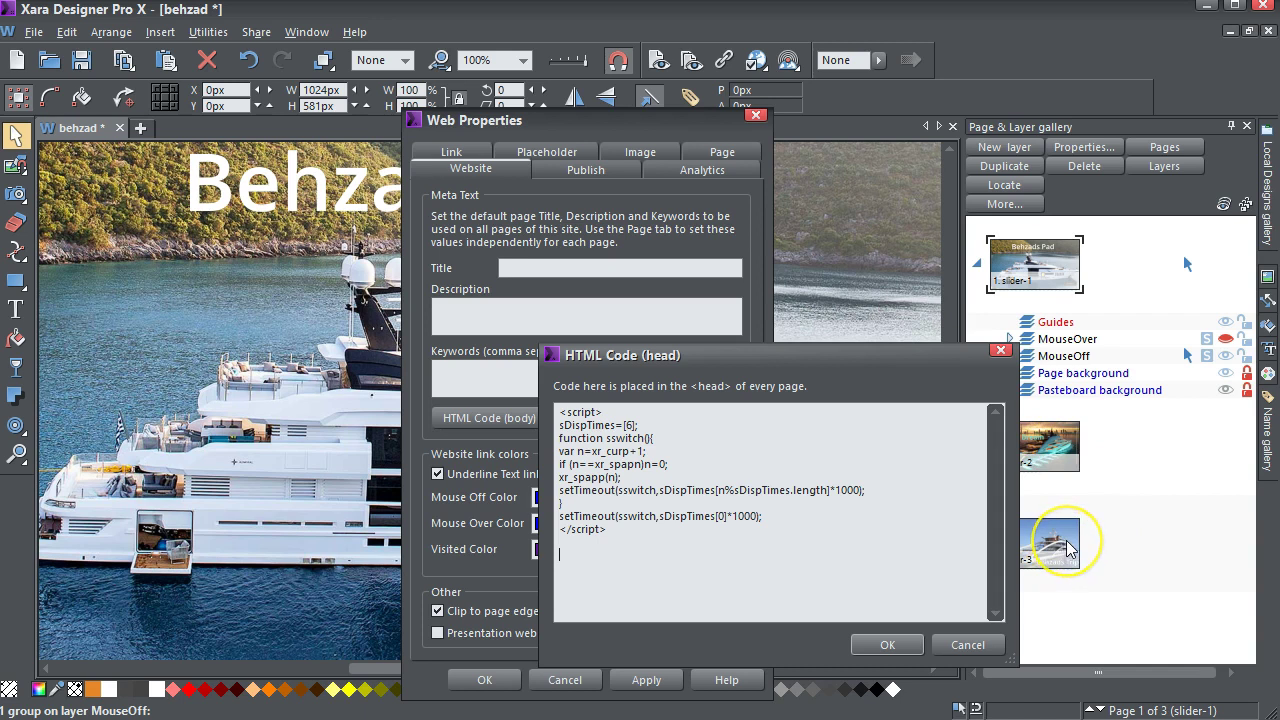
double_click(629, 425)
click(888, 645)
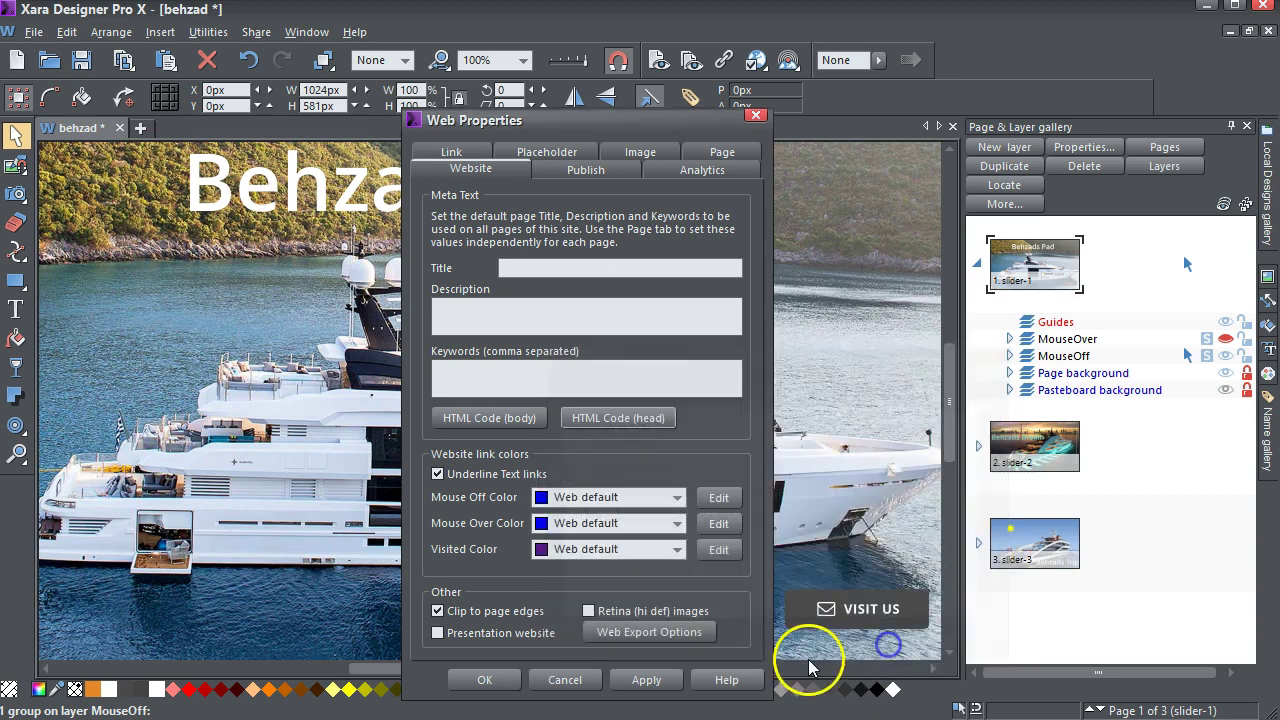
Apply the website properties and close the dialog
click(646, 680)
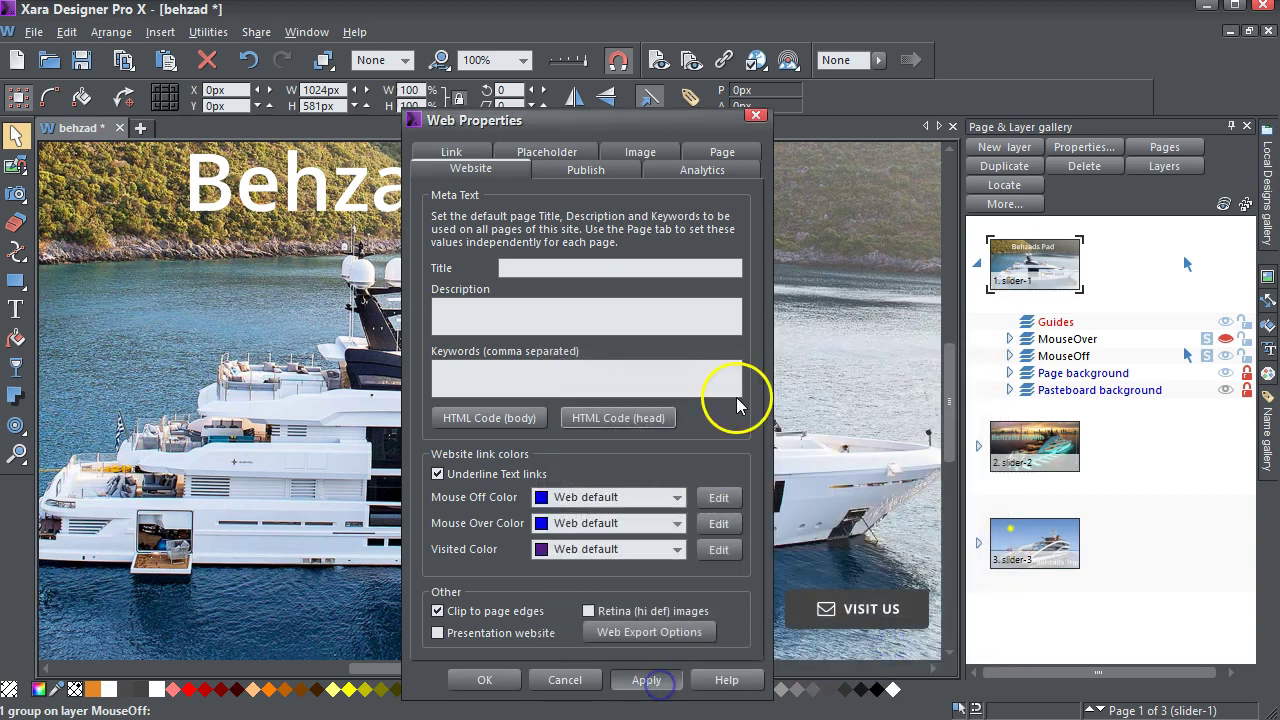
drag(695, 123, 434, 434)
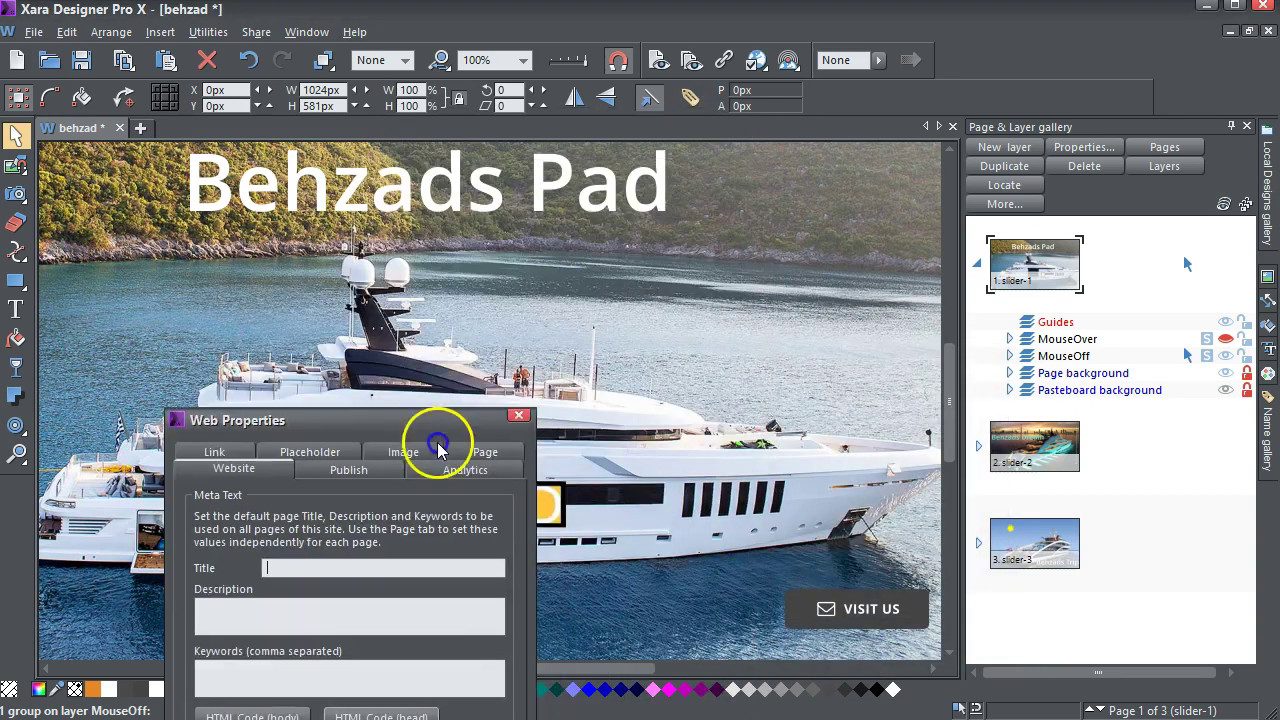
key(Escape)
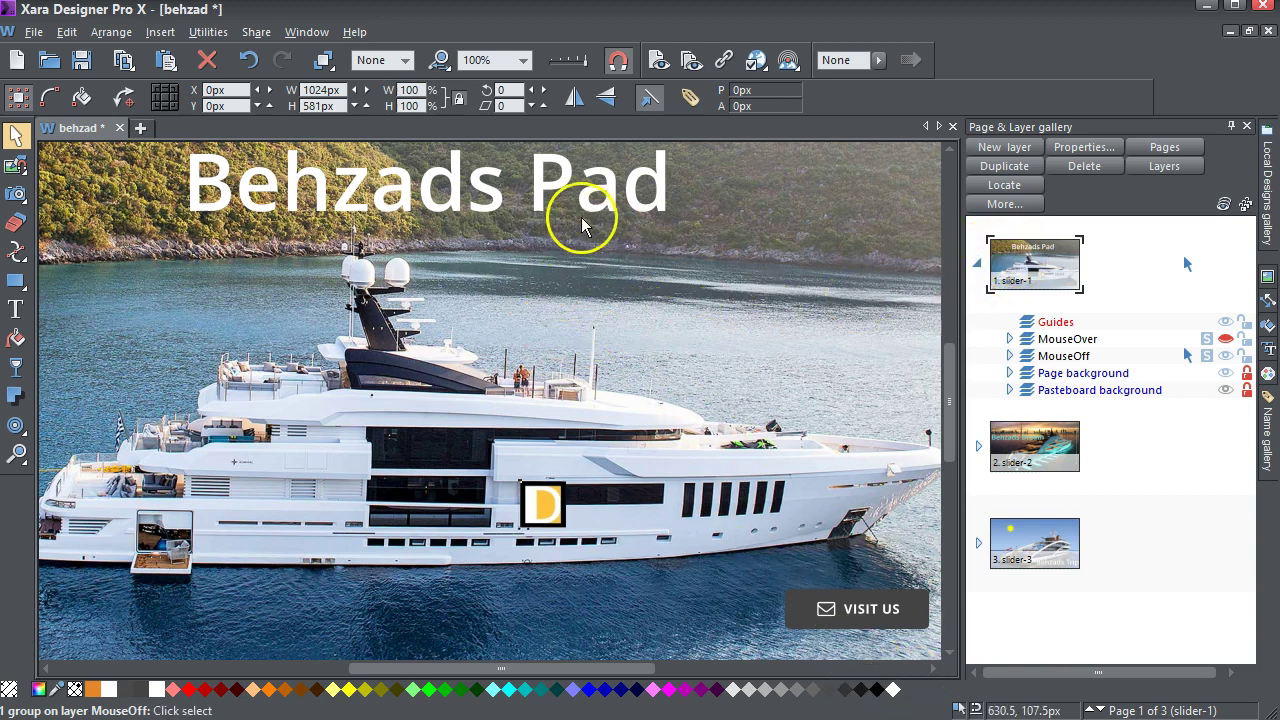
Select the Behzads Pad text and view its Fade in reveal animation settings
click(537, 197)
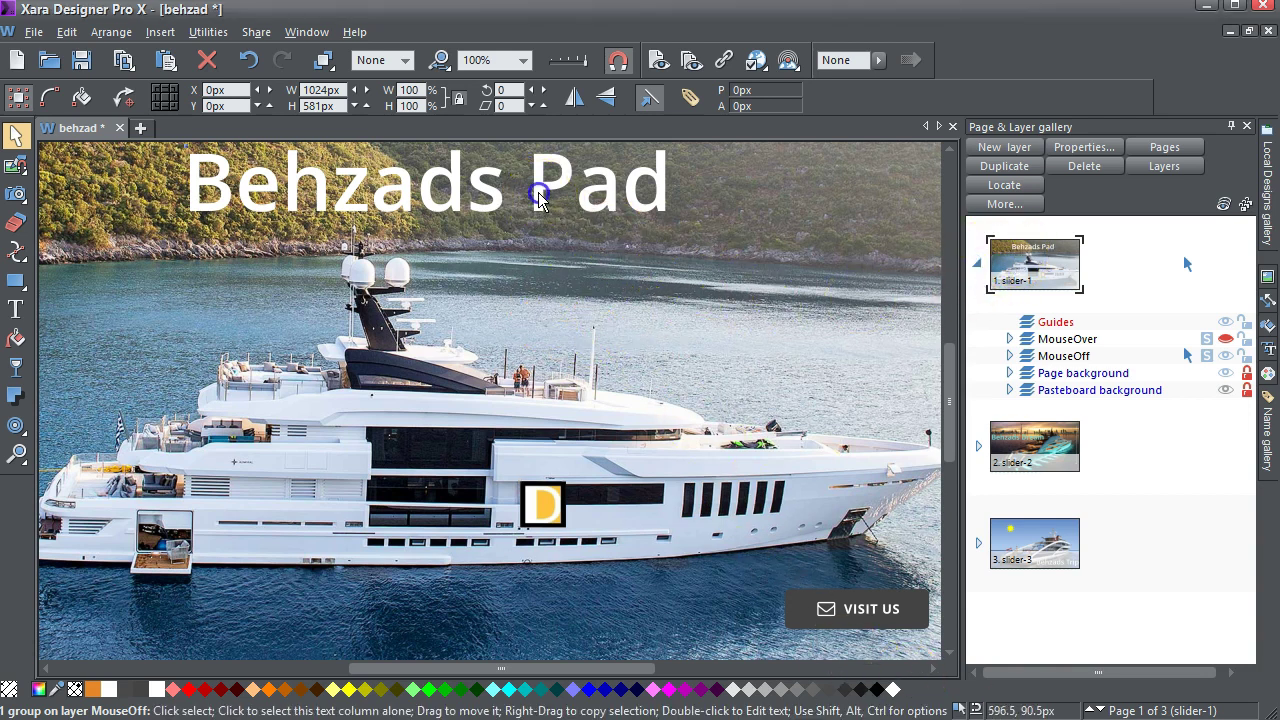
click(538, 193)
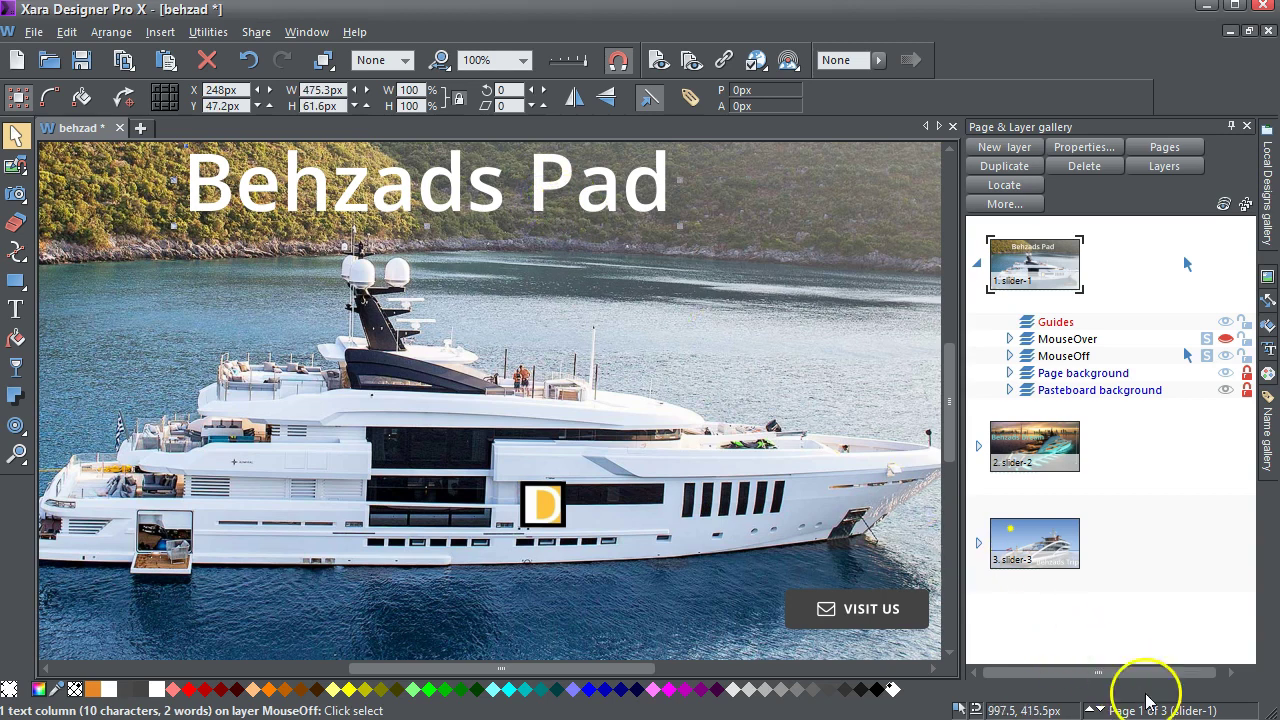
drag(971, 466, 895, 205)
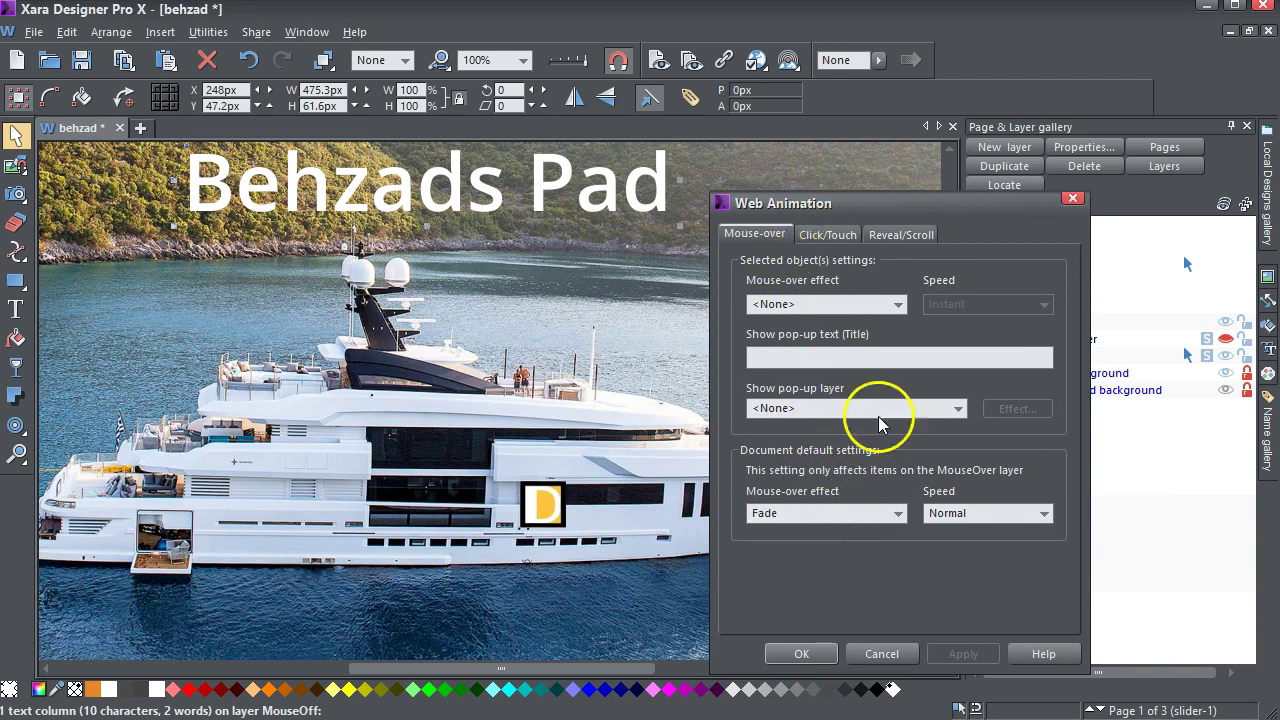
click(899, 237)
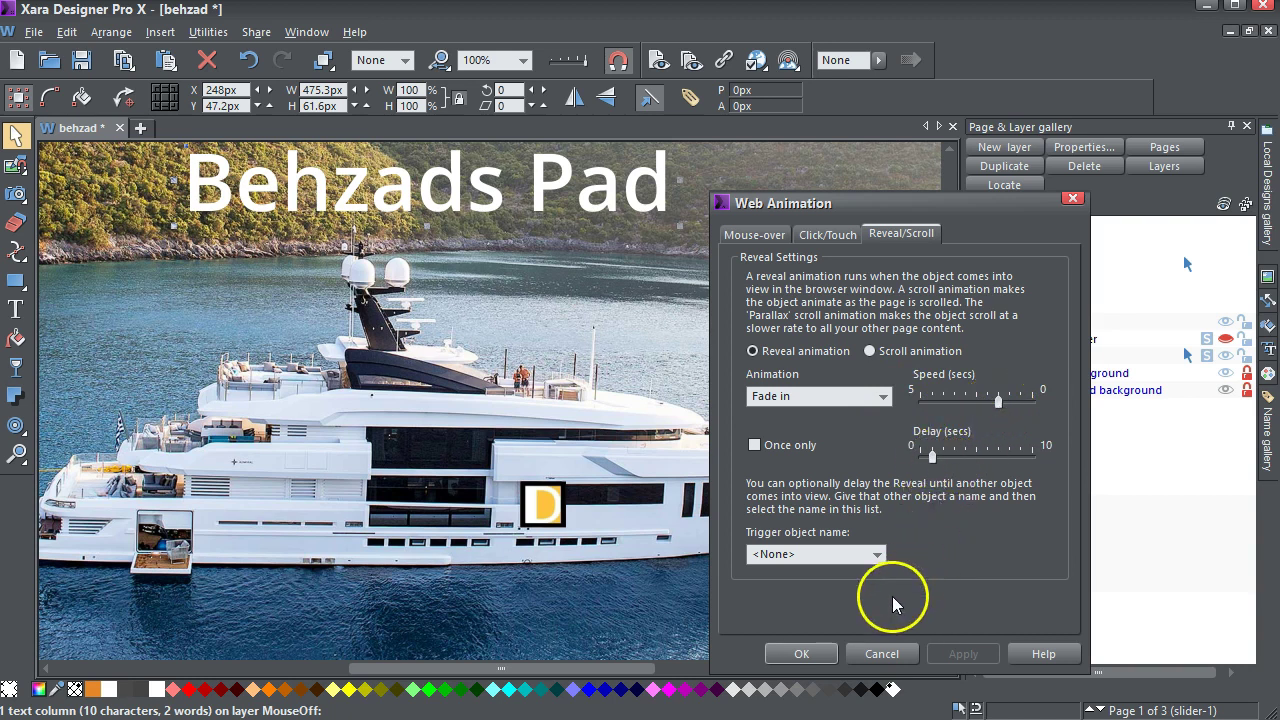
drag(904, 200, 396, 113)
Close Web Animation and select the VISIT US button on the slider-1 page
click(855, 620)
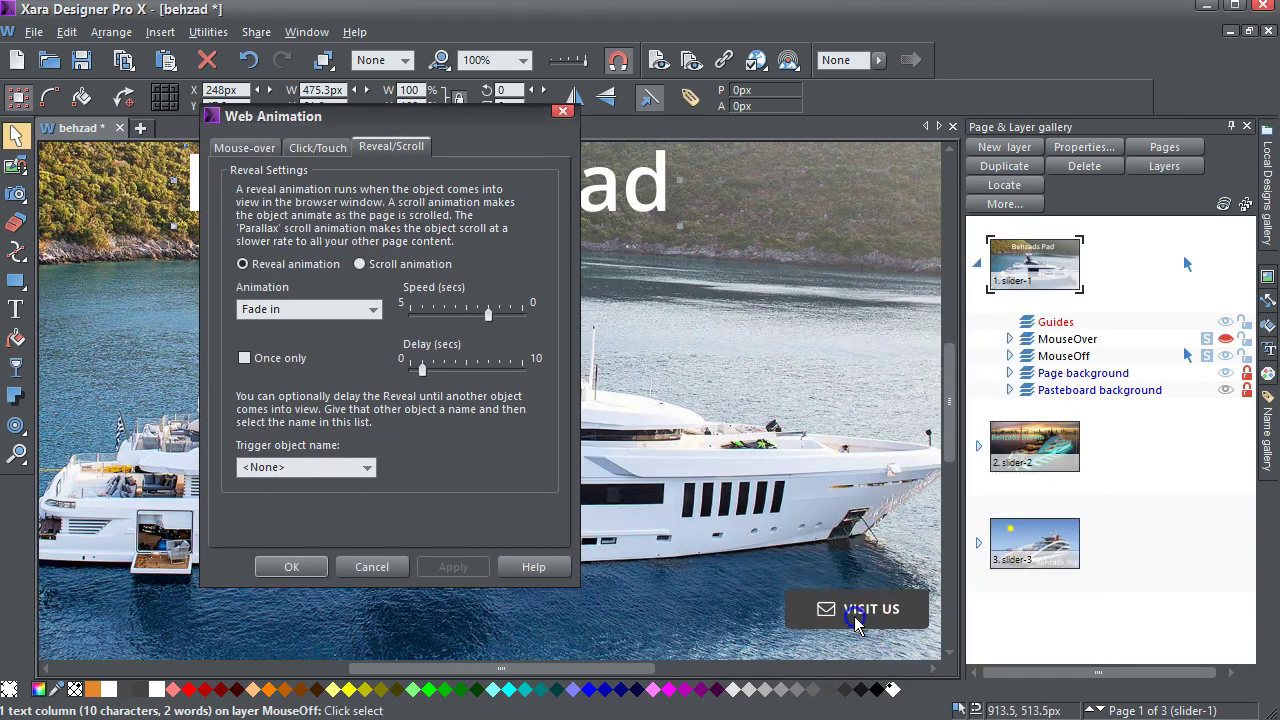
click(855, 617)
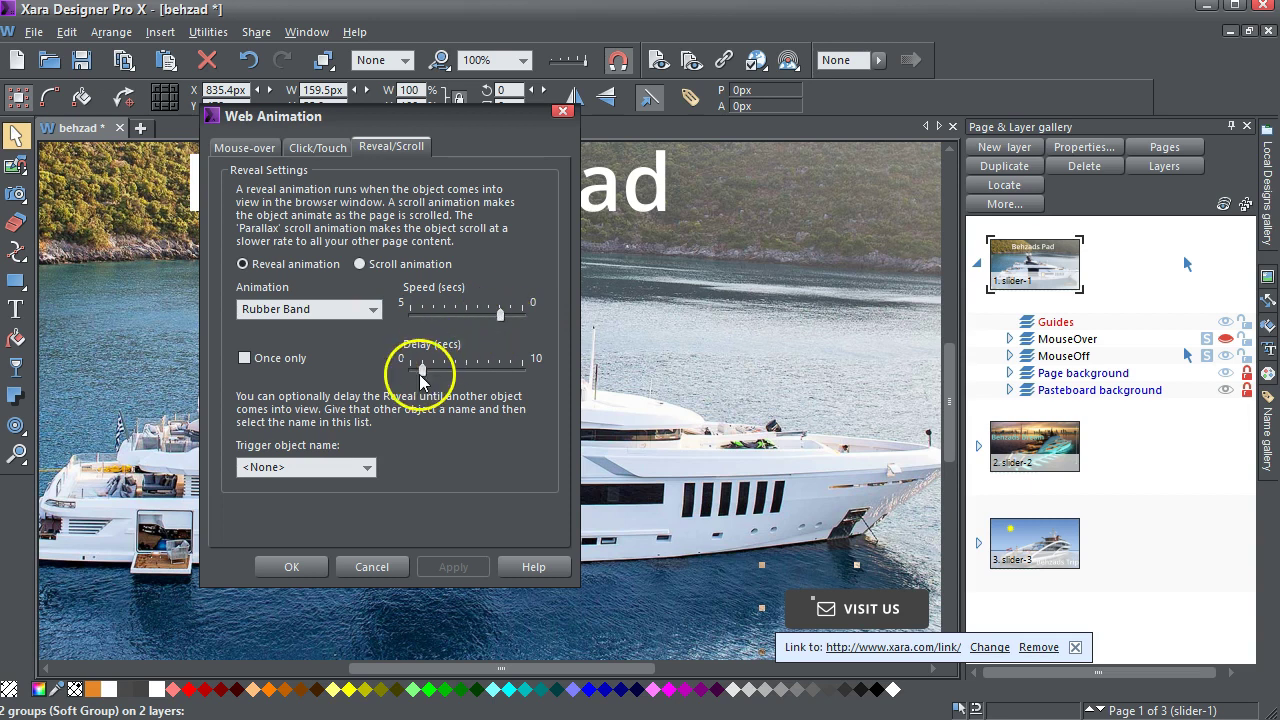
click(318, 570)
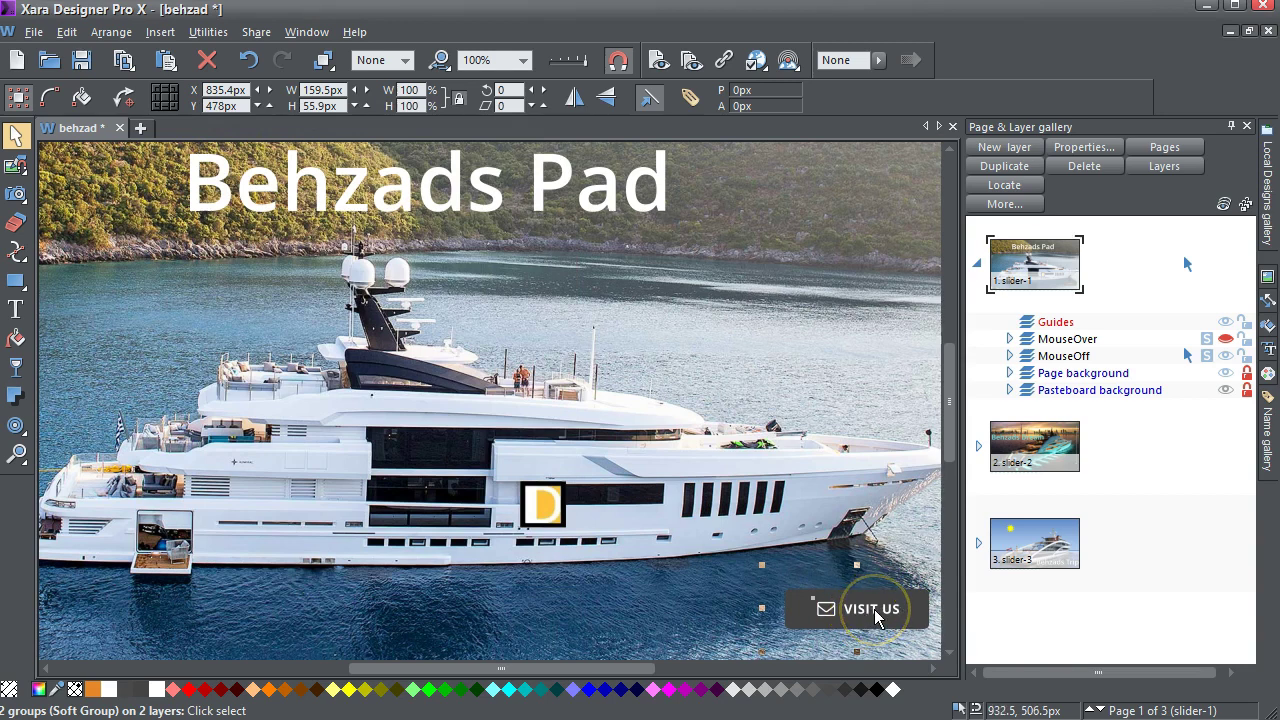
click(963, 514)
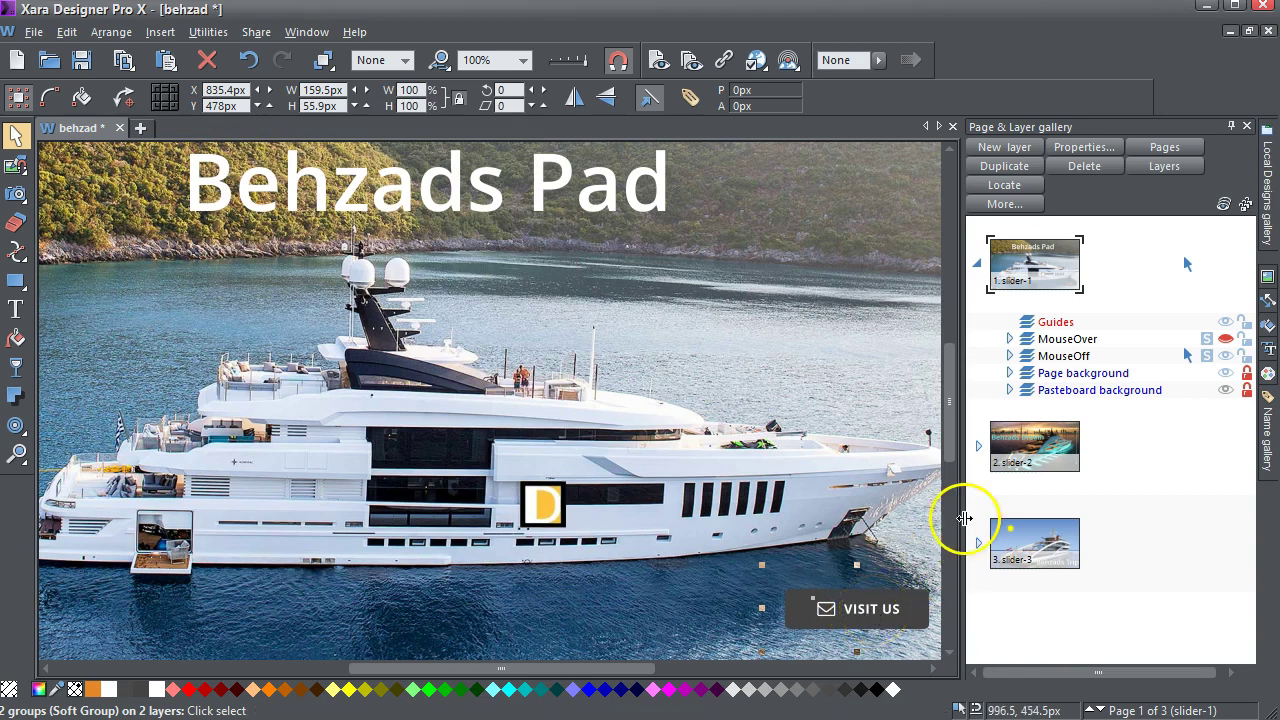
click(876, 612)
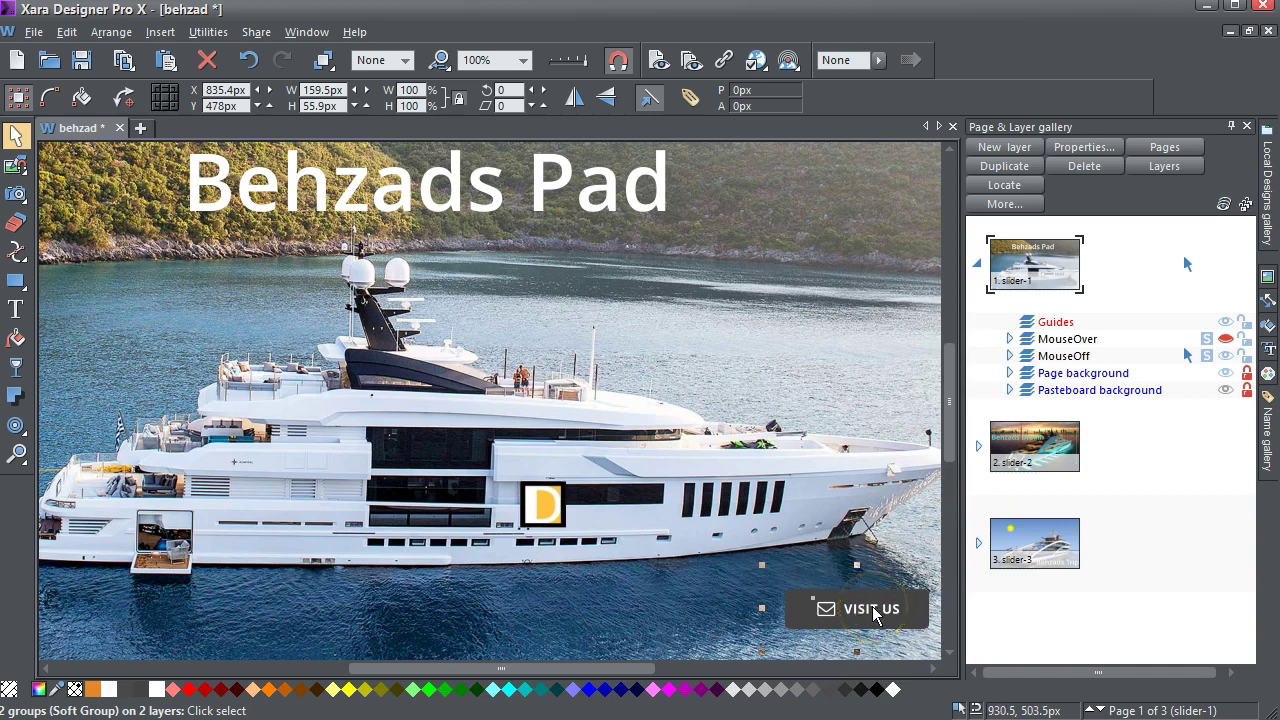
Set the VISIT US button's link to open in Same window (_top) and apply it
right_click(875, 613)
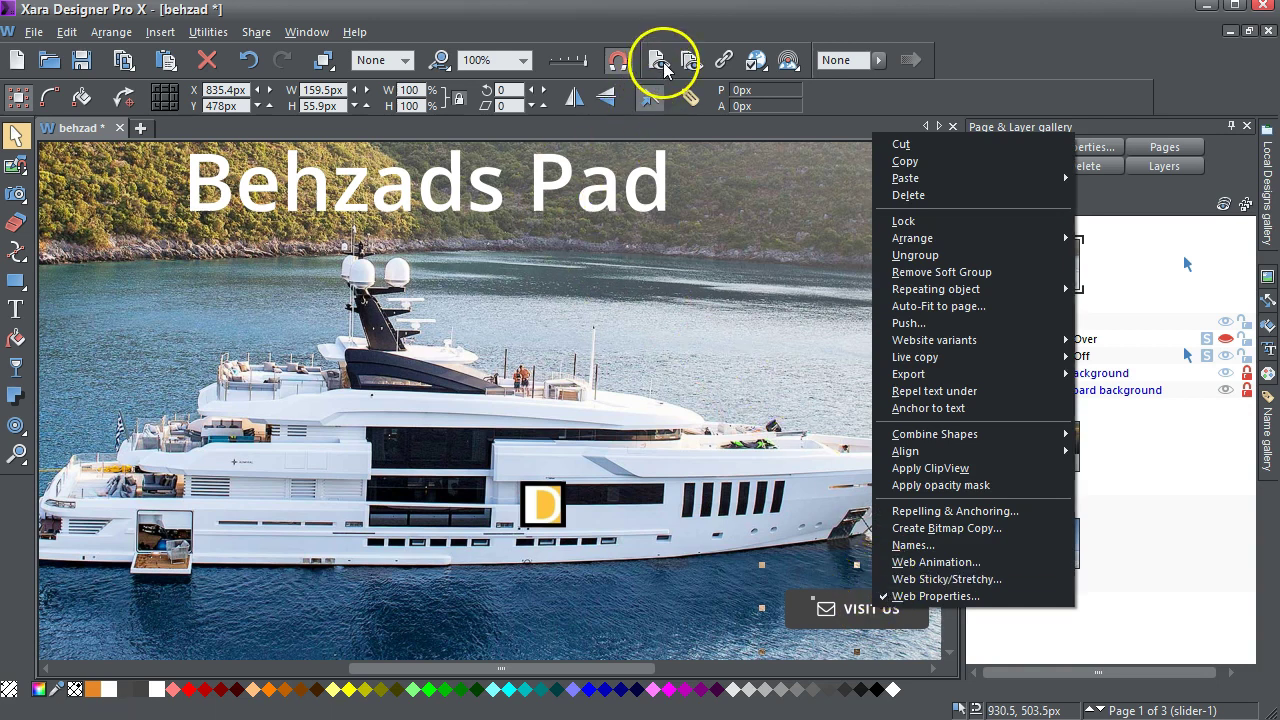
click(723, 62)
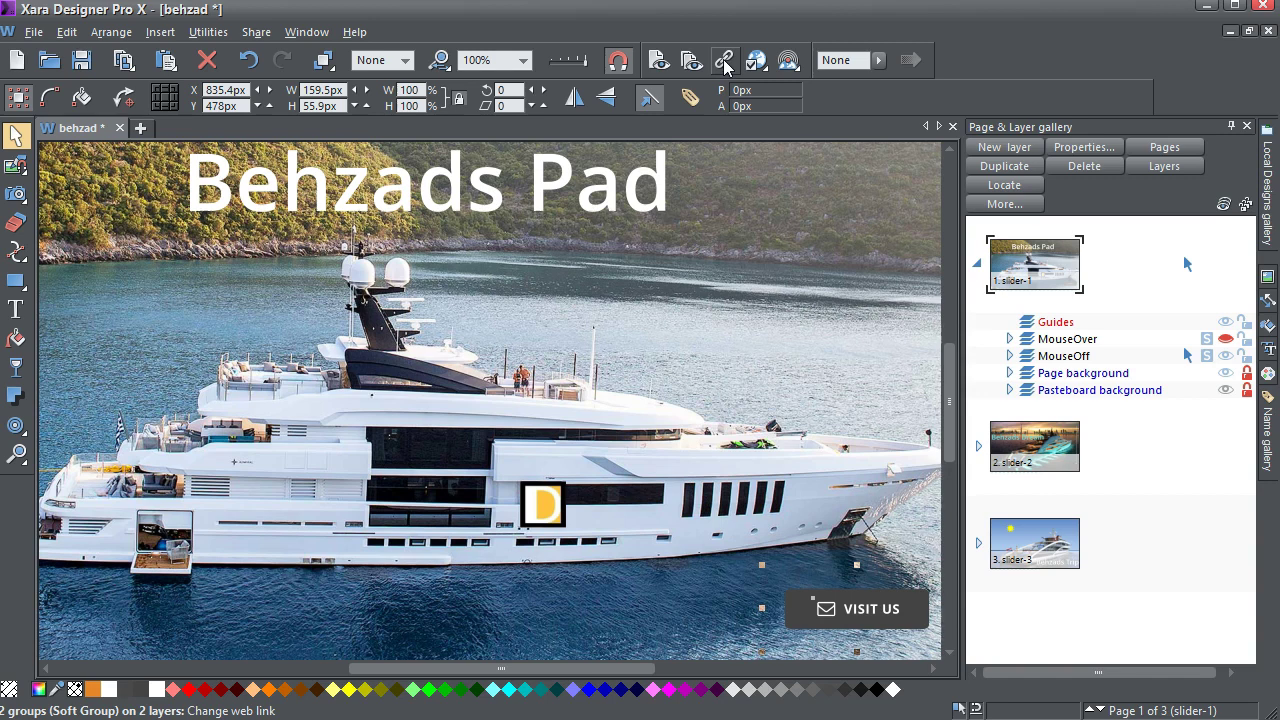
click(725, 62)
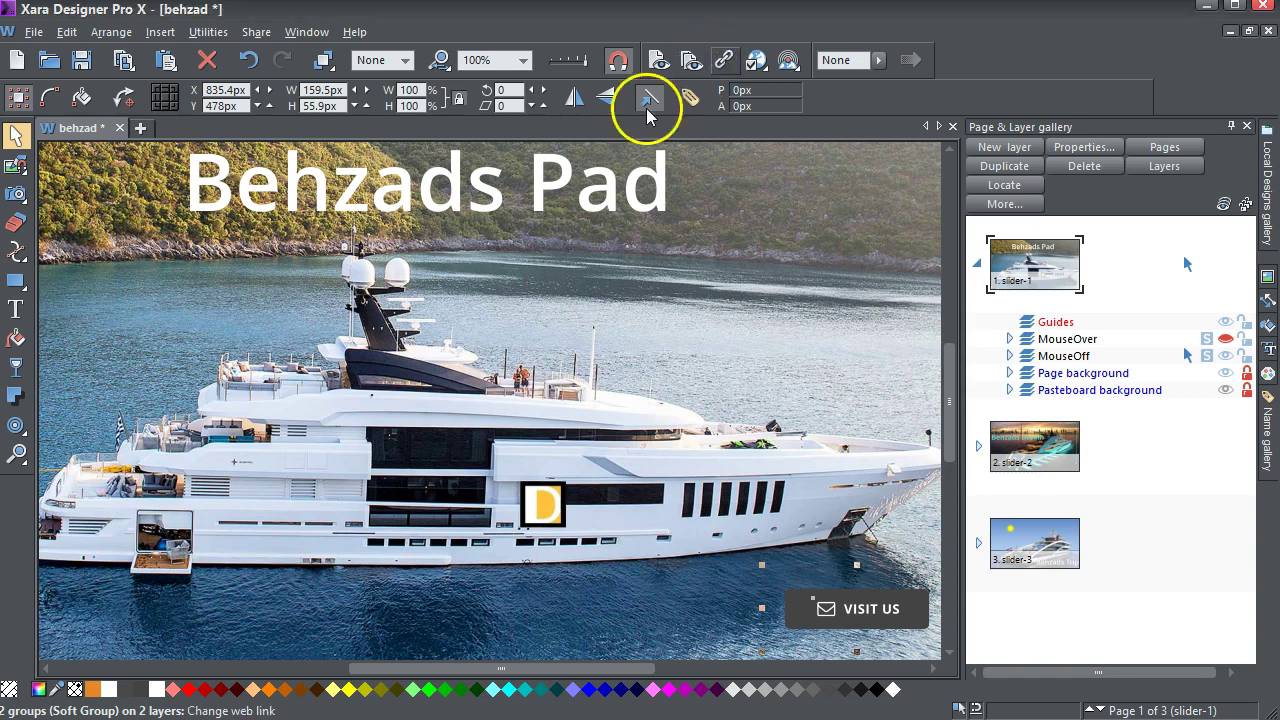
click(659, 60)
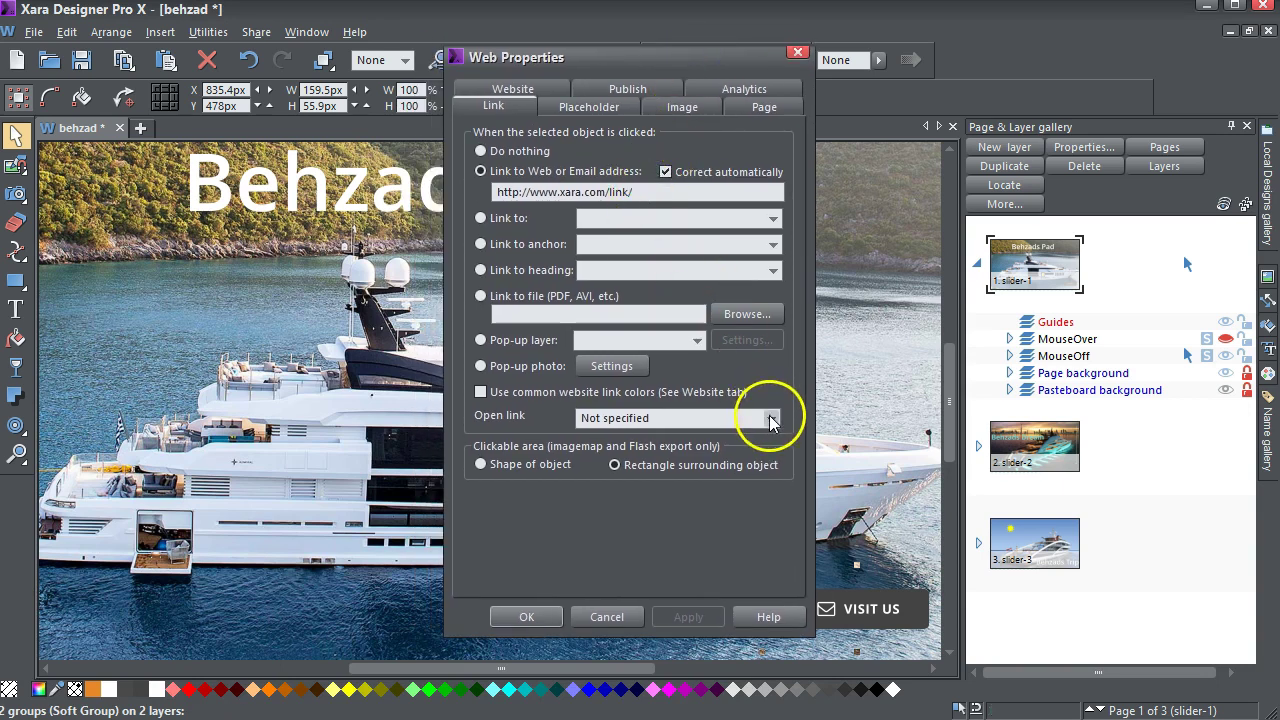
click(771, 420)
drag(771, 420, 647, 467)
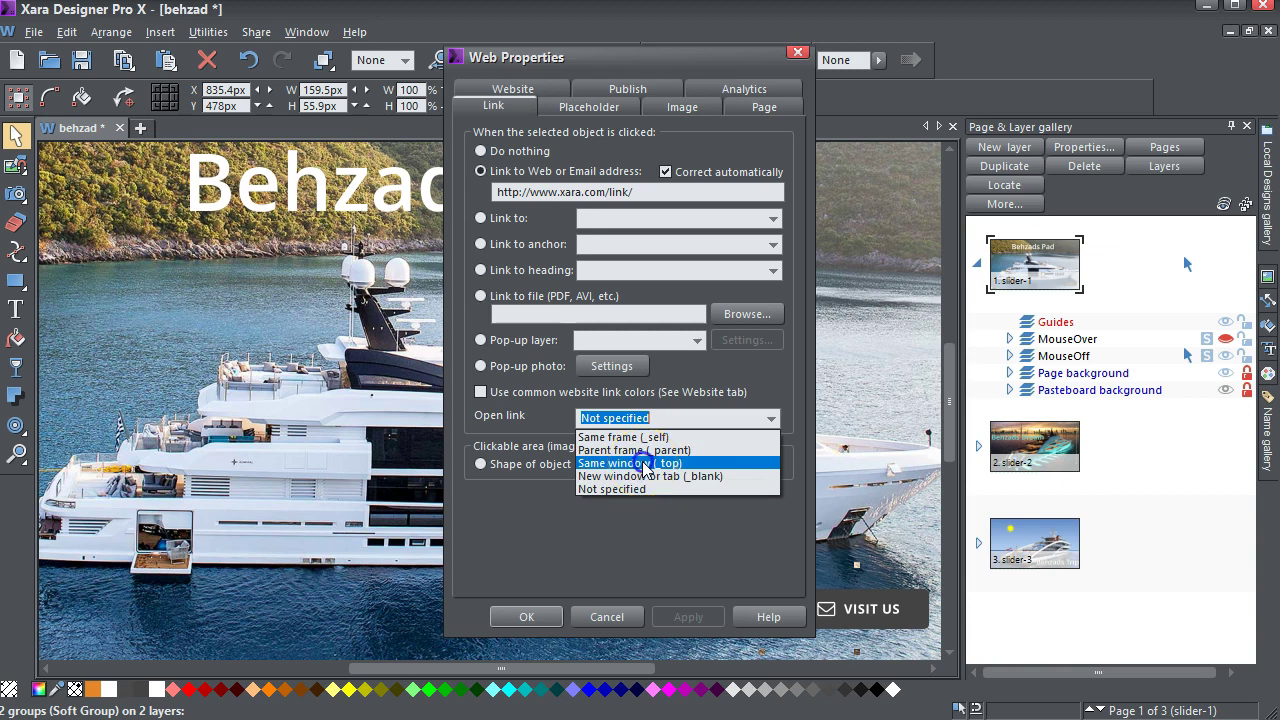
drag(647, 467, 647, 467)
click(705, 620)
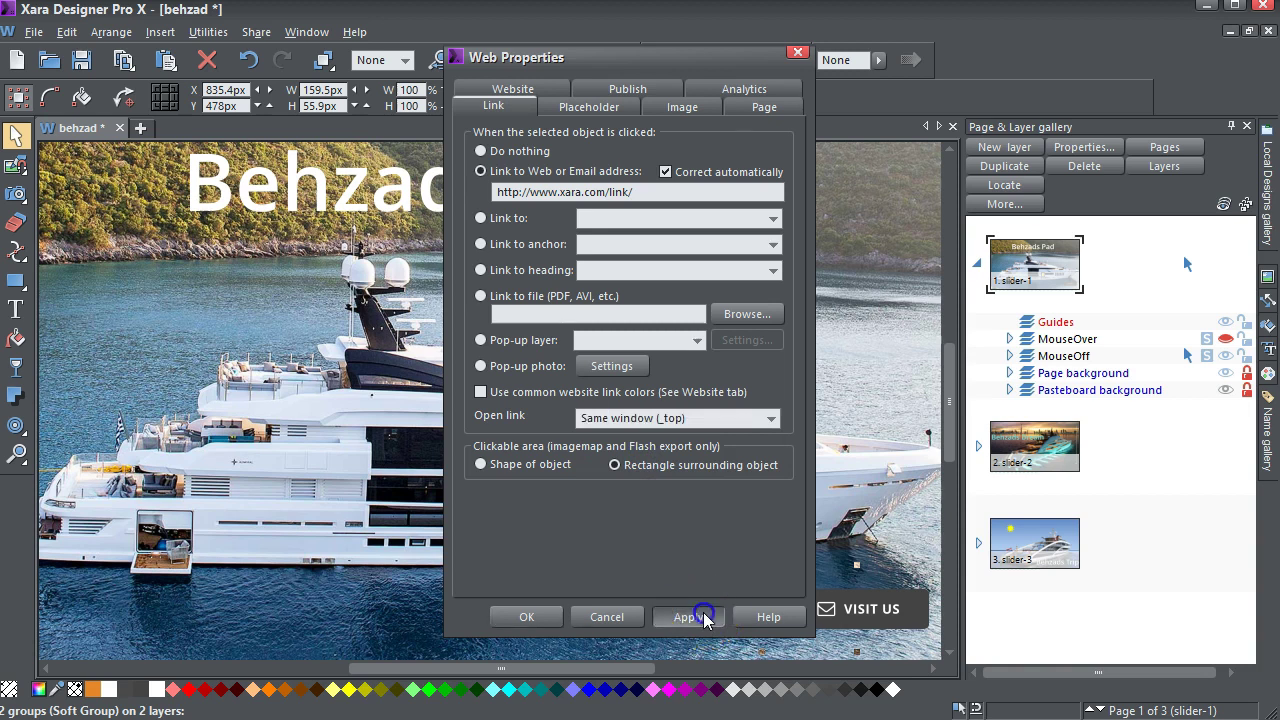
click(552, 617)
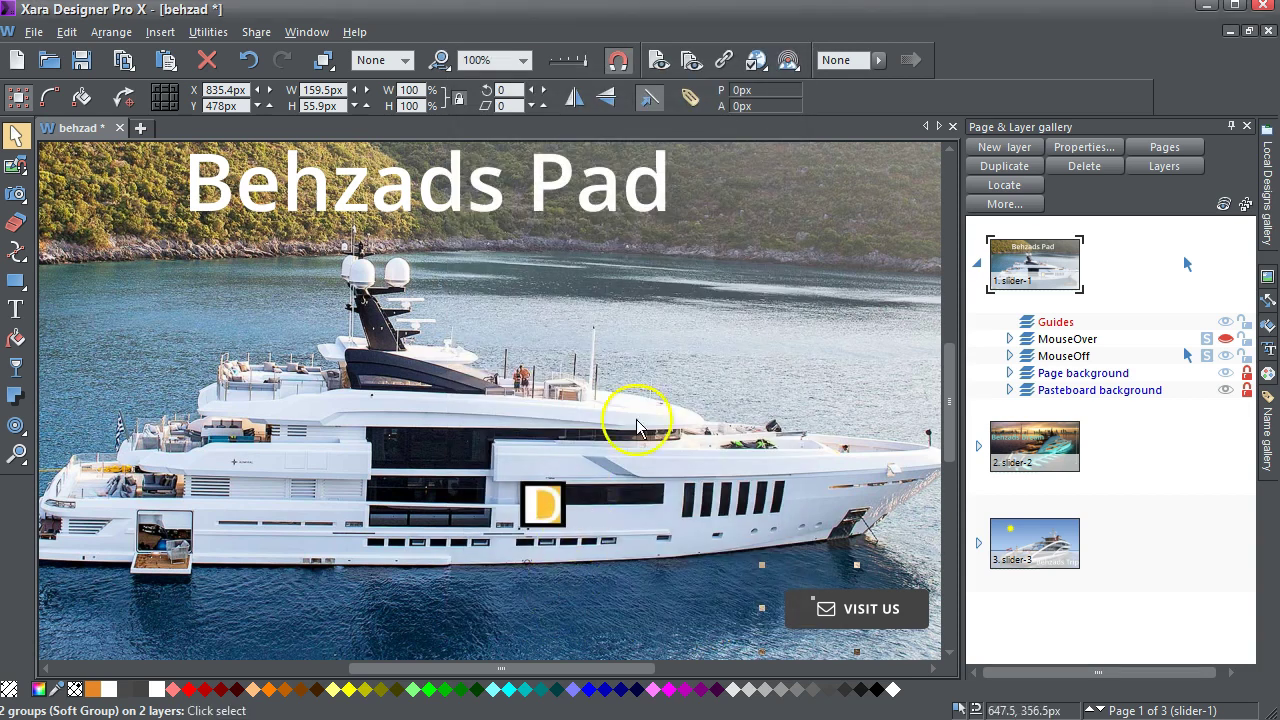
Review slider-2's reveal animations, including the vertical line's Fade in down
click(1048, 443)
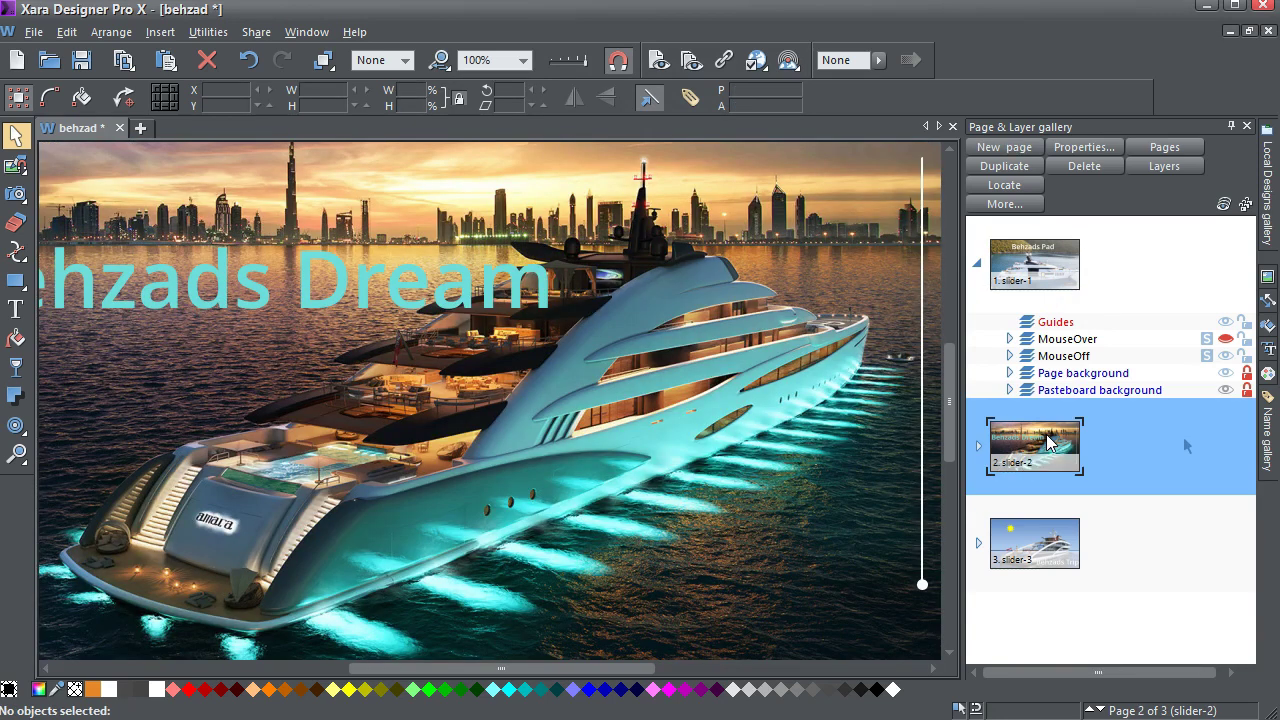
right_click(310, 268)
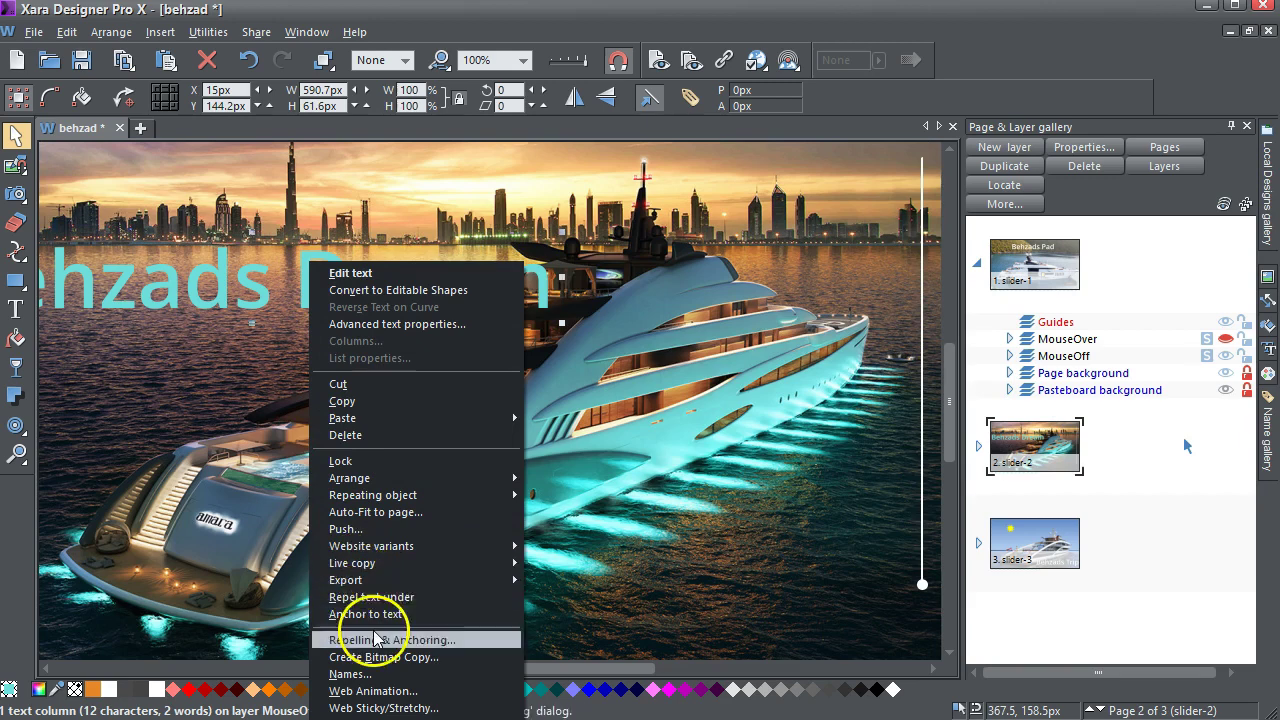
click(385, 690)
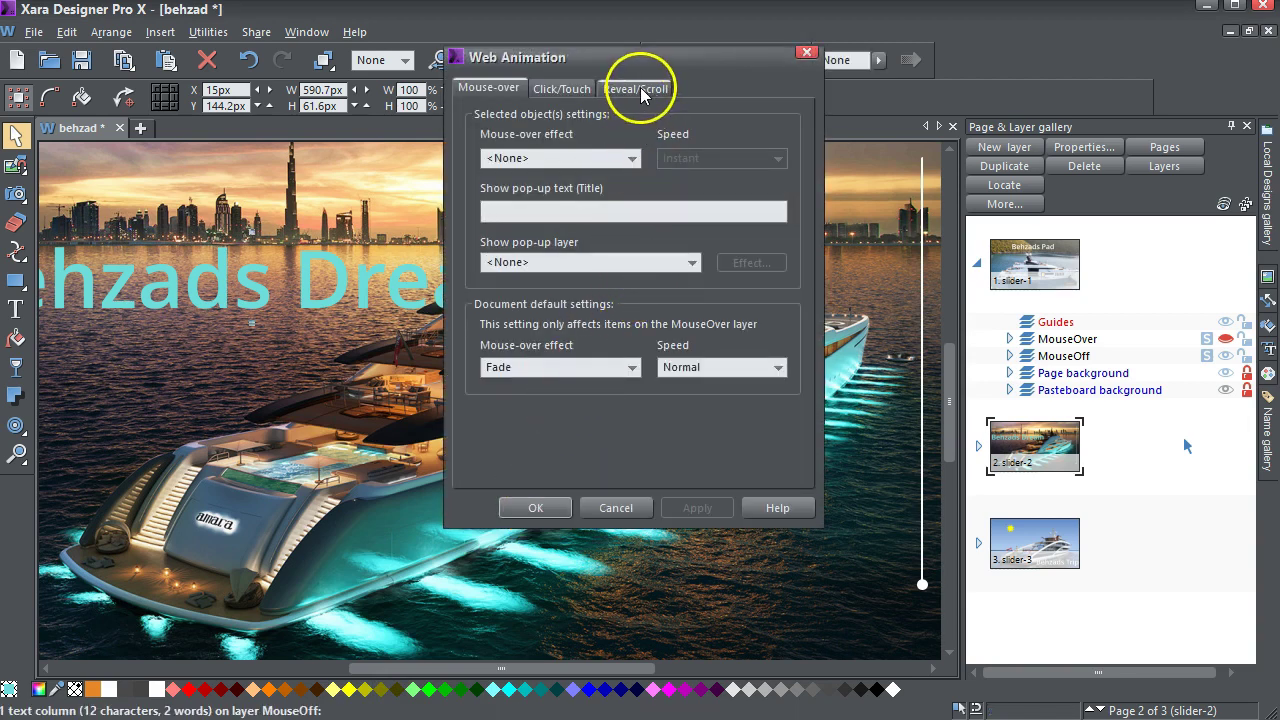
click(635, 88)
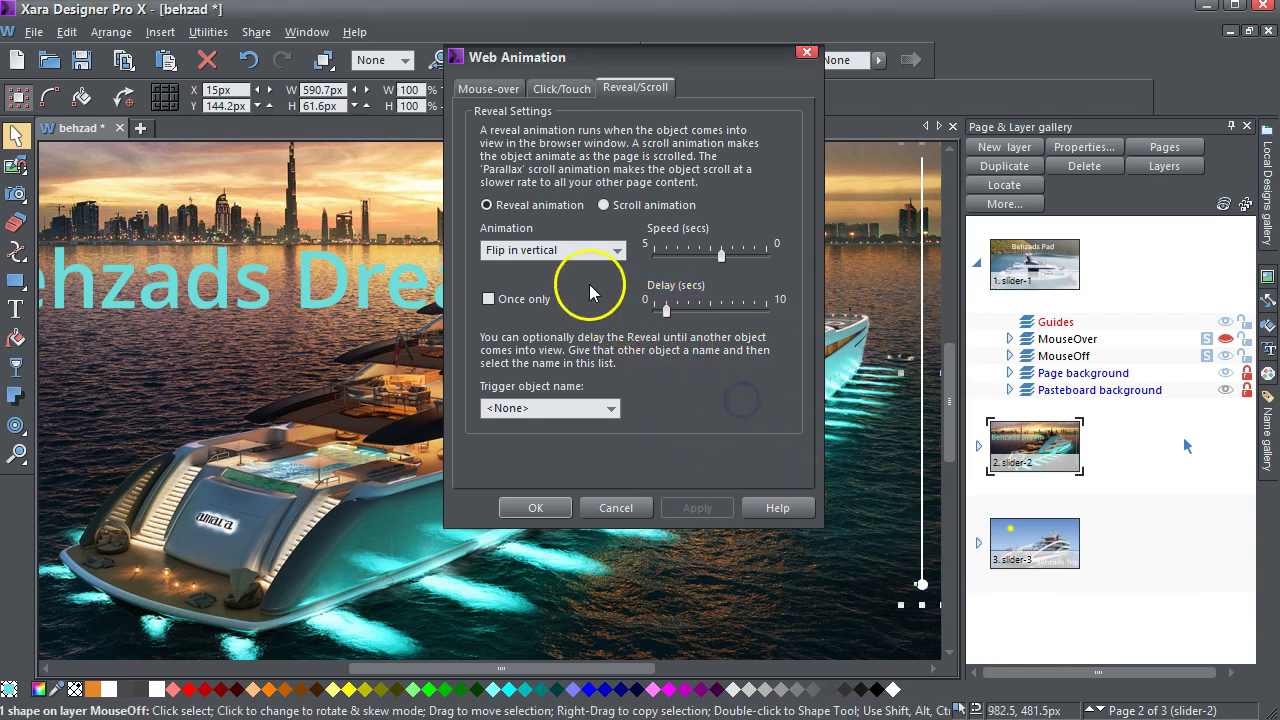
scroll(586, 263, up, 1)
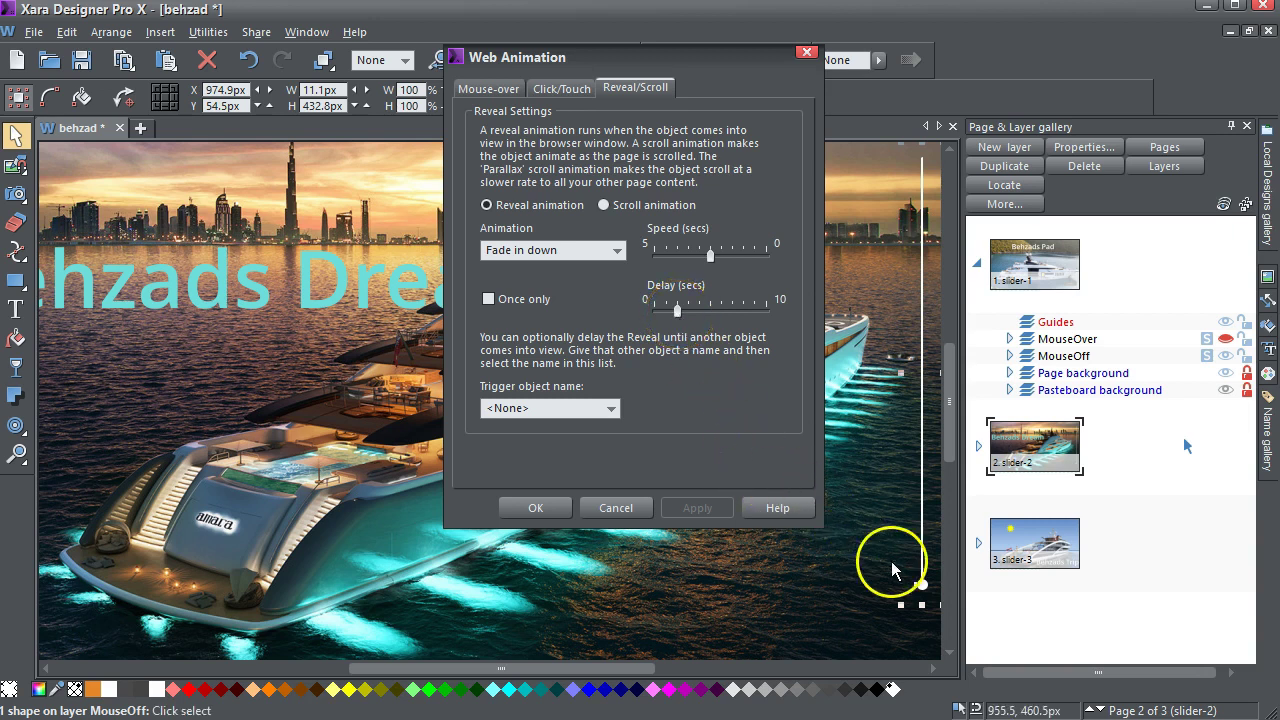
click(1057, 549)
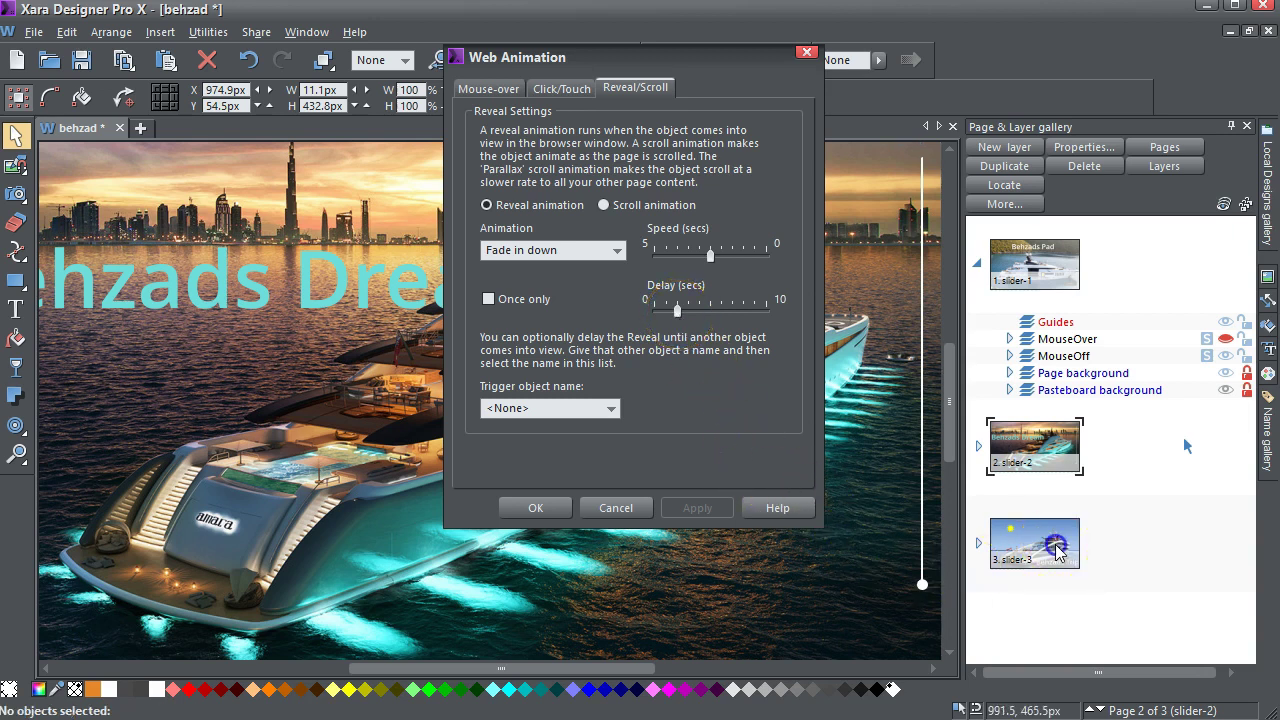
On slider-3, check the Behzads Trip title's slide-in-from-right and sun's slide-in-from-left reveals
click(1057, 549)
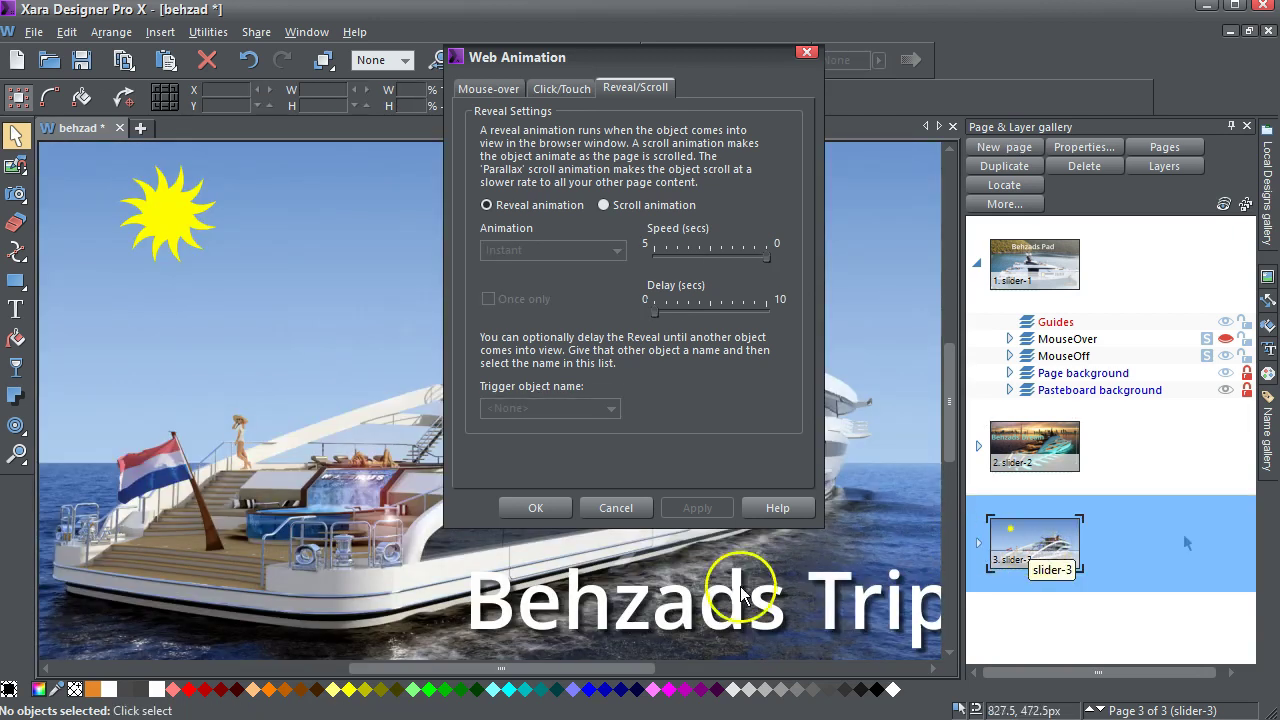
click(737, 626)
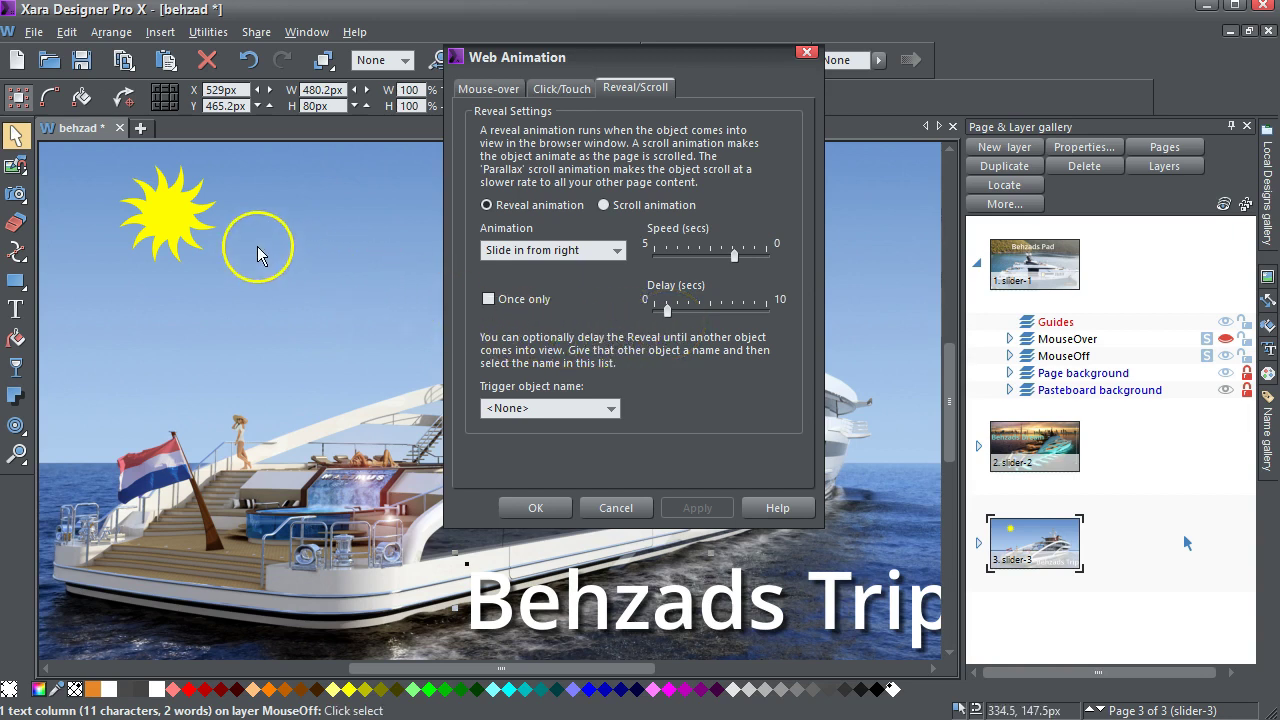
click(168, 224)
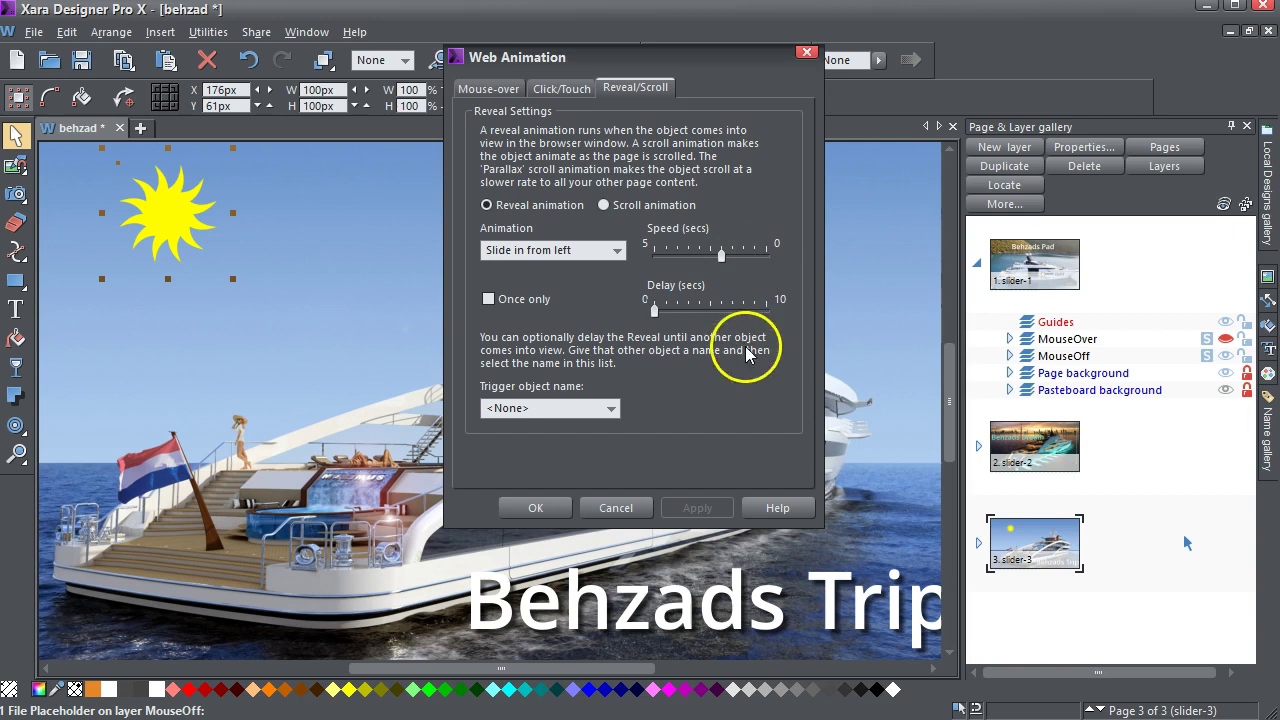
click(552, 509)
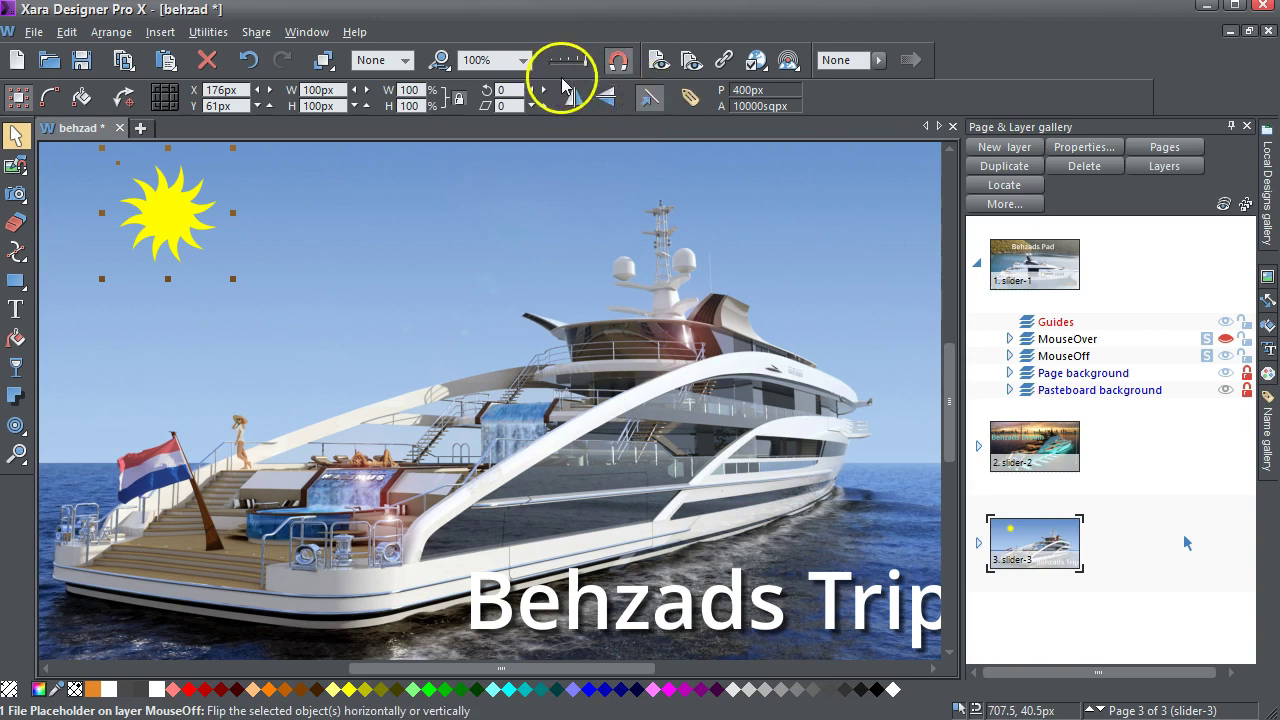
click(692, 62)
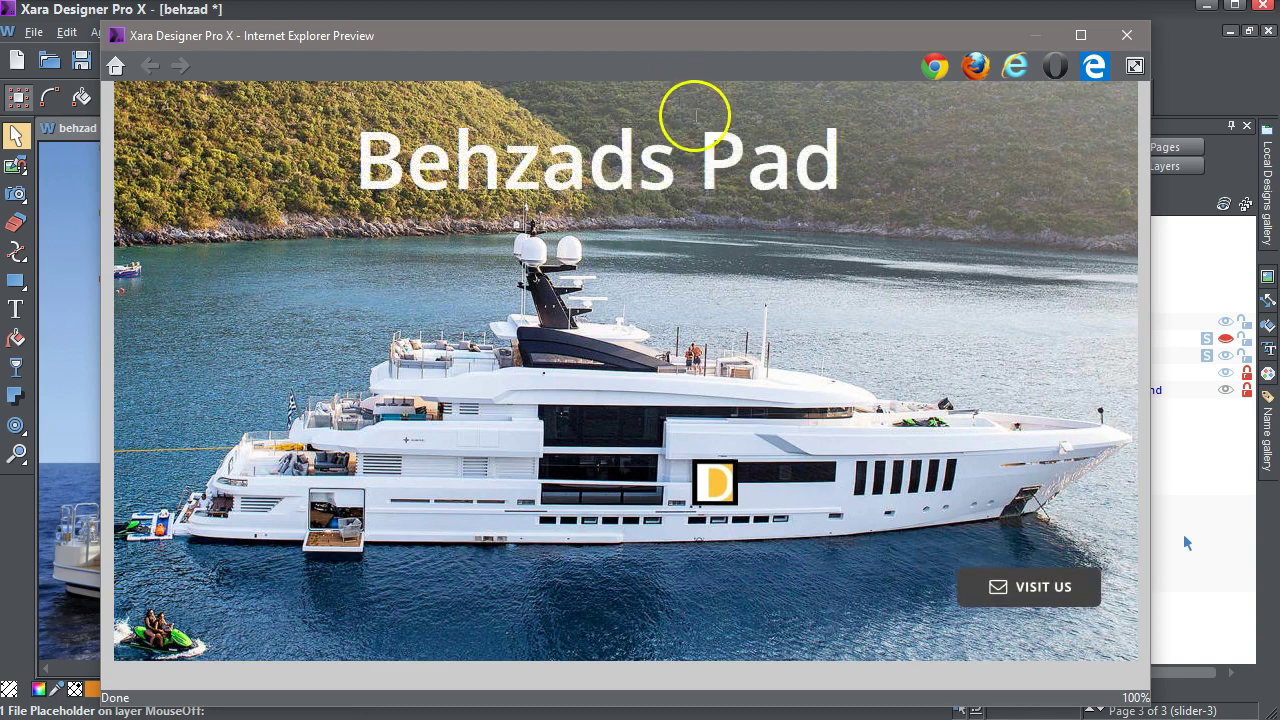
click(1028, 588)
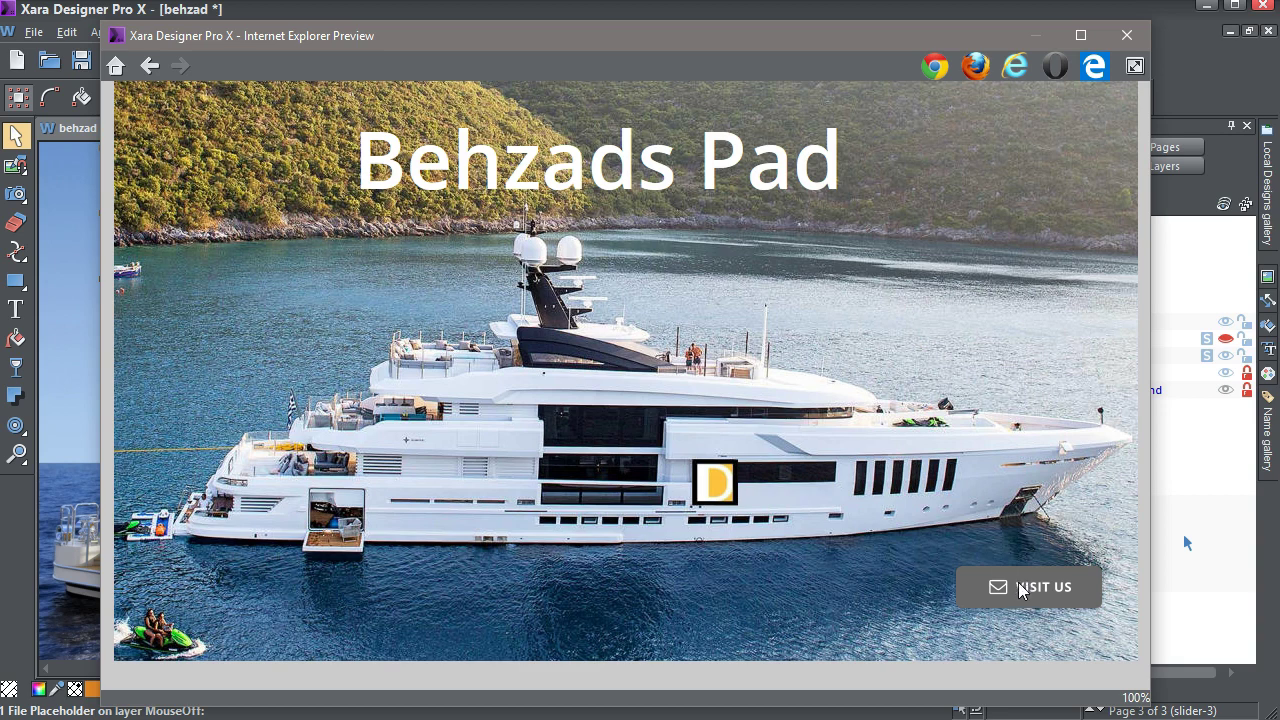
click(1022, 590)
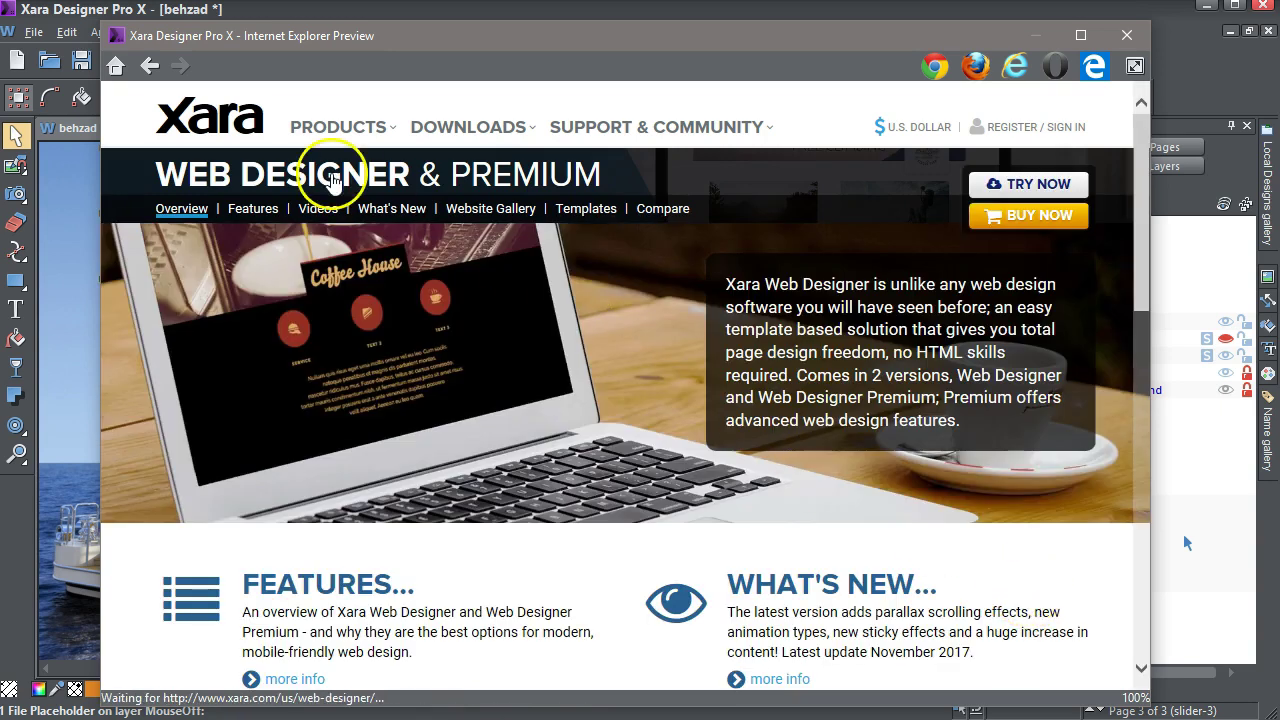
click(148, 68)
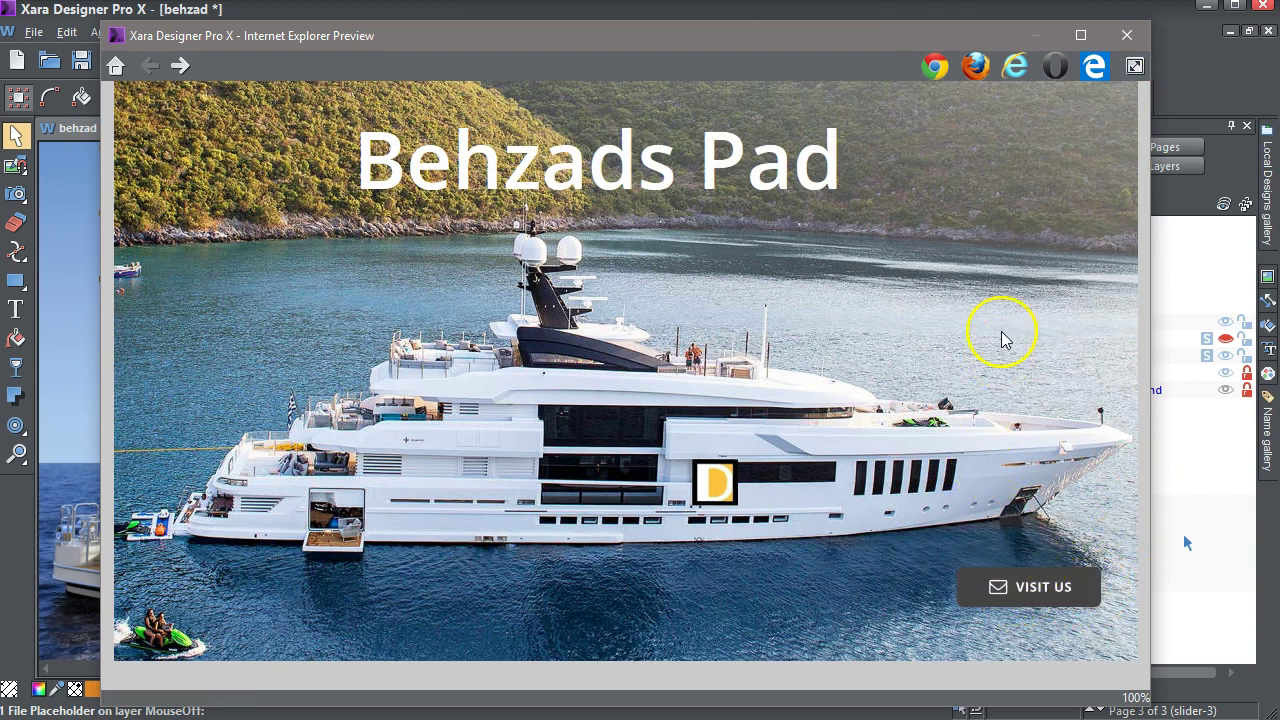
click(1008, 270)
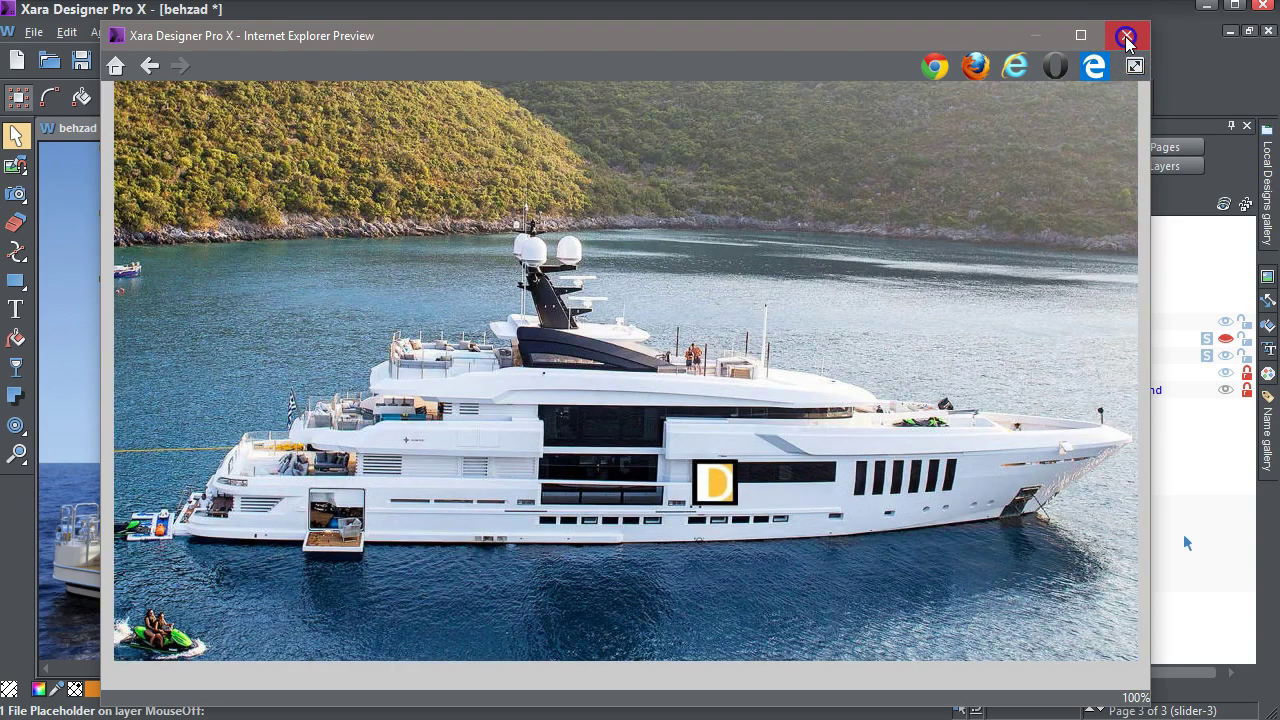
click(1126, 37)
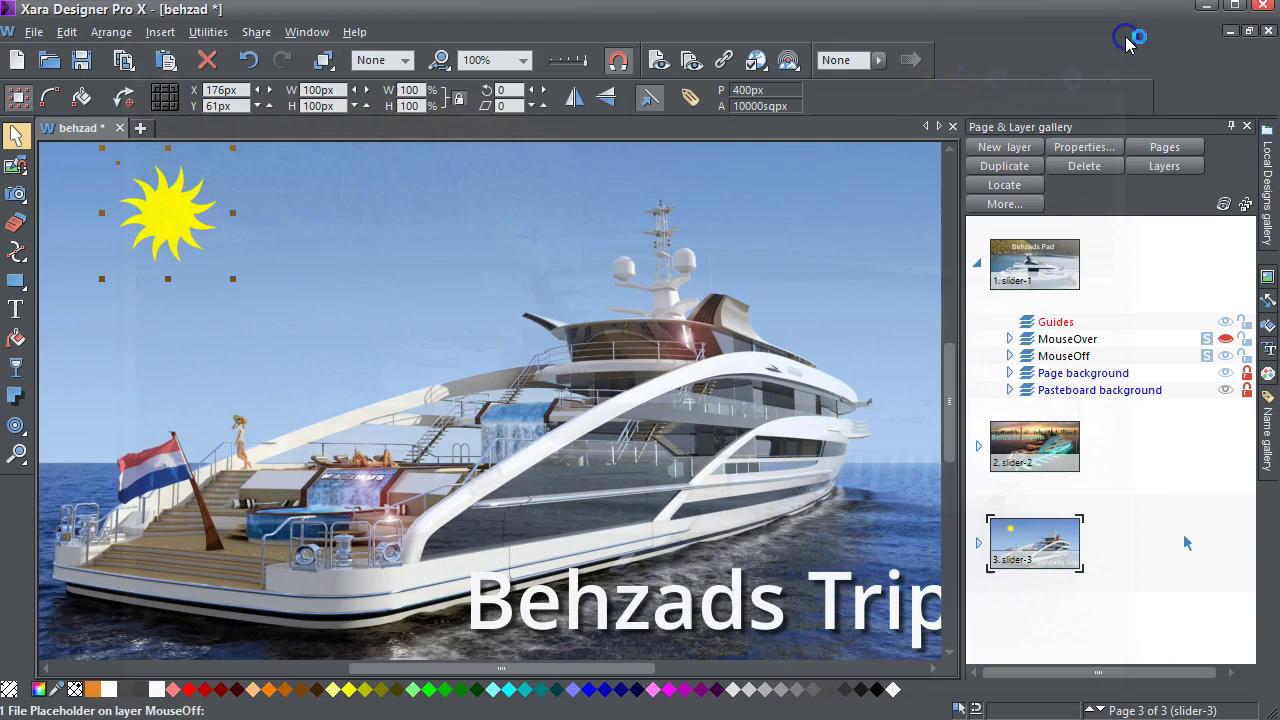
Export the document as website slider-1 (HTML), replacing the existing exported files
click(33, 32)
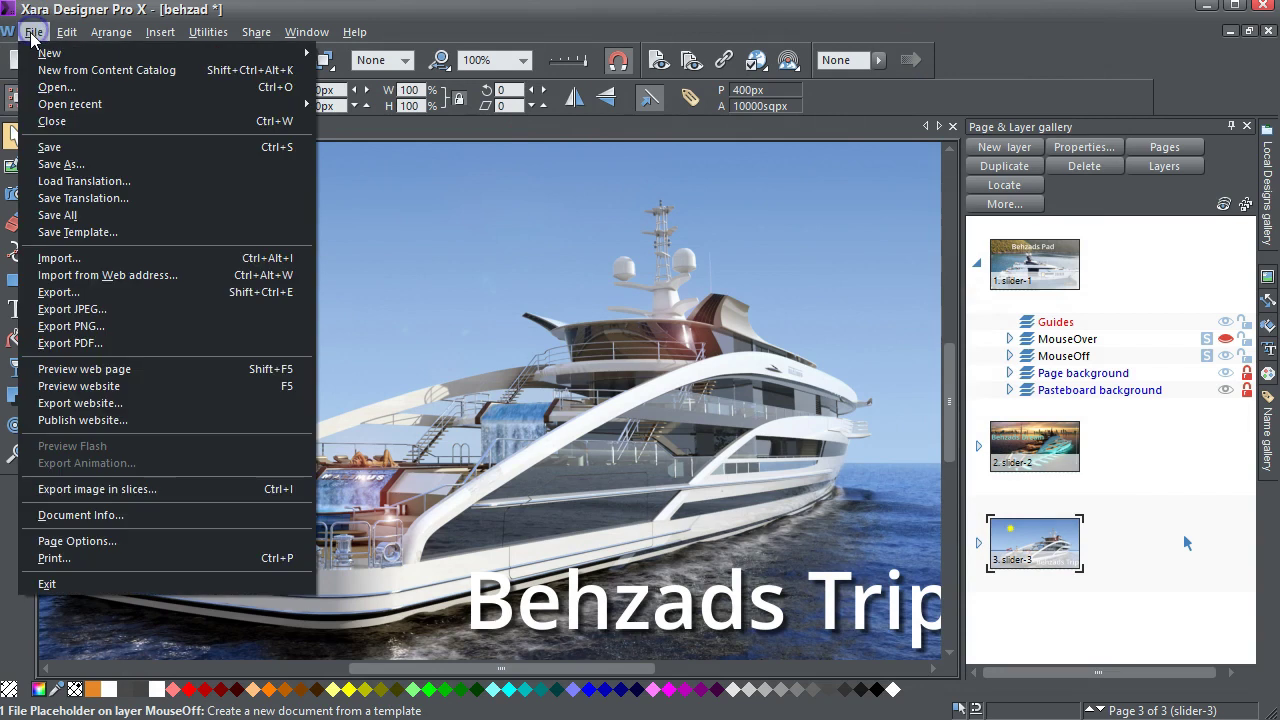
click(72, 420)
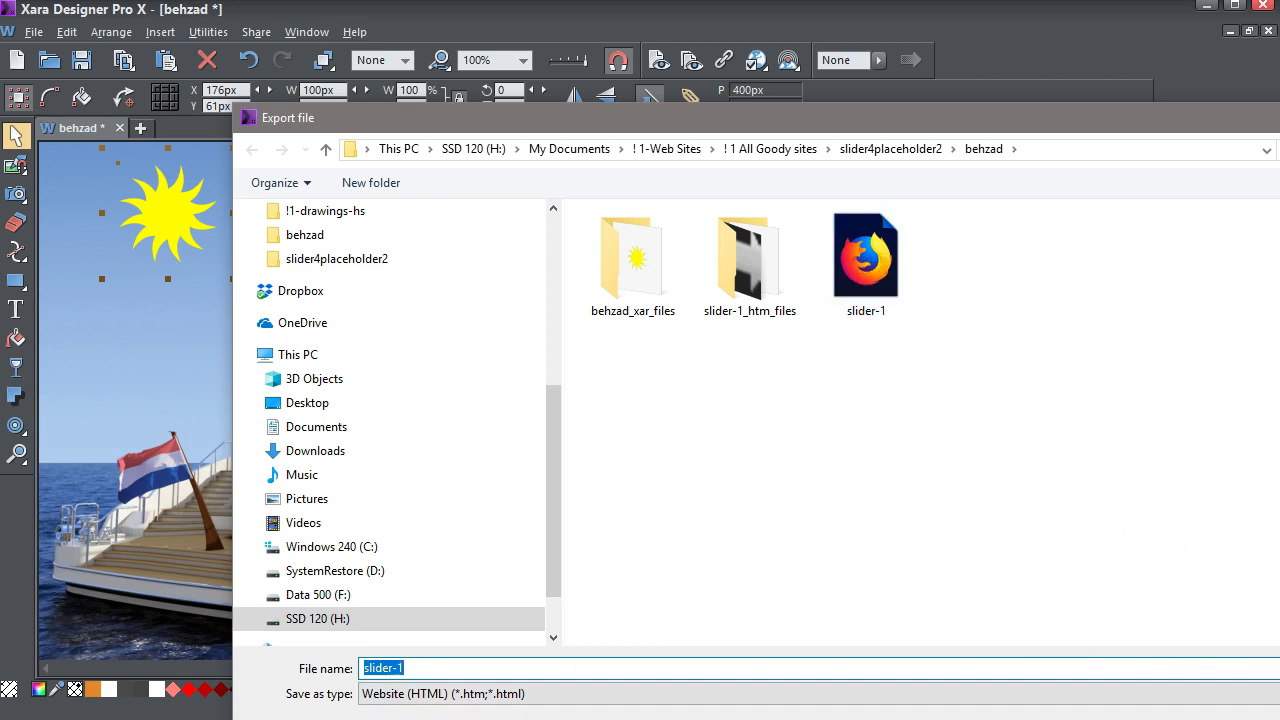
key(Return)
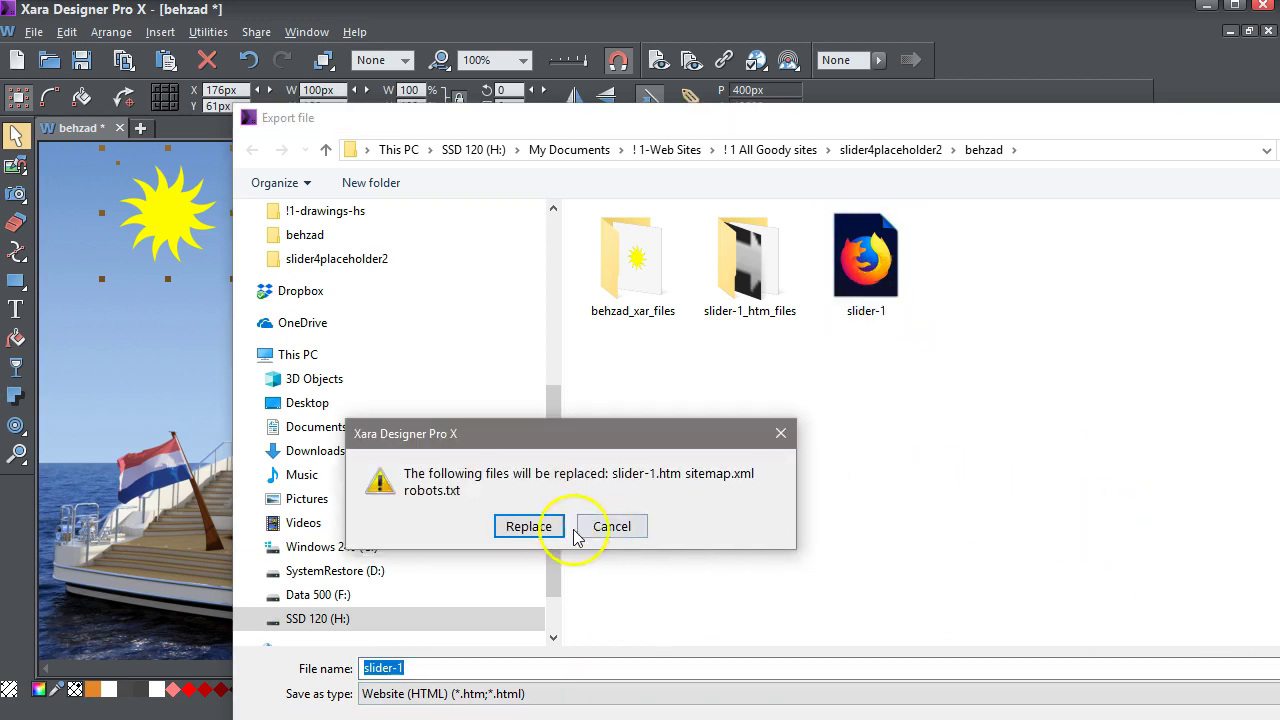
click(545, 528)
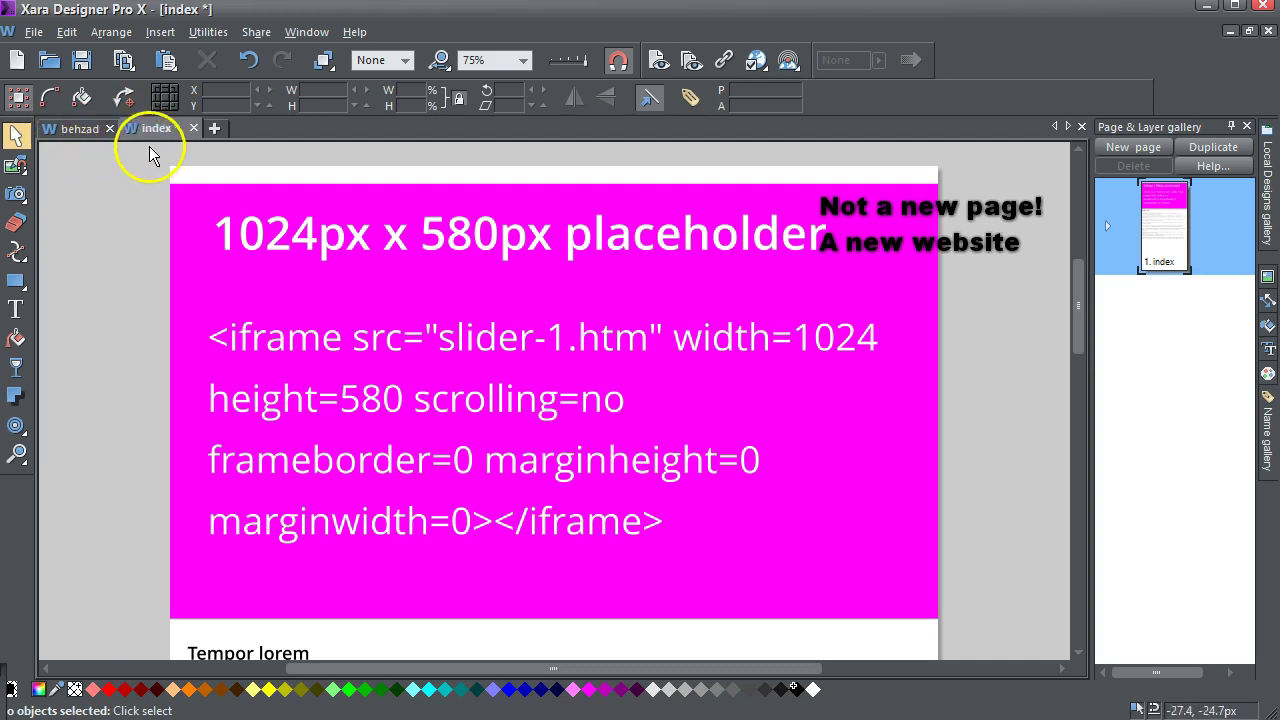
Check the index page's size in Page Size options and close them unchanged
double_click(15, 165)
drag(608, 229, 811, 171)
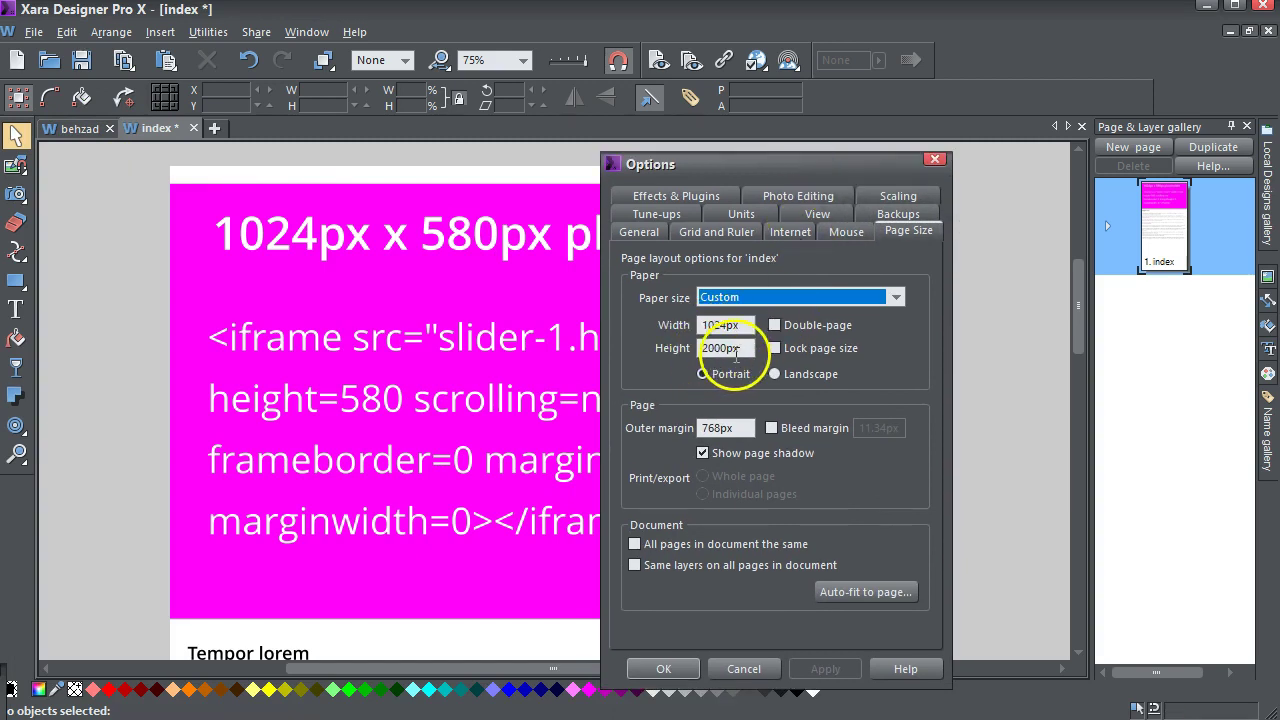
click(934, 160)
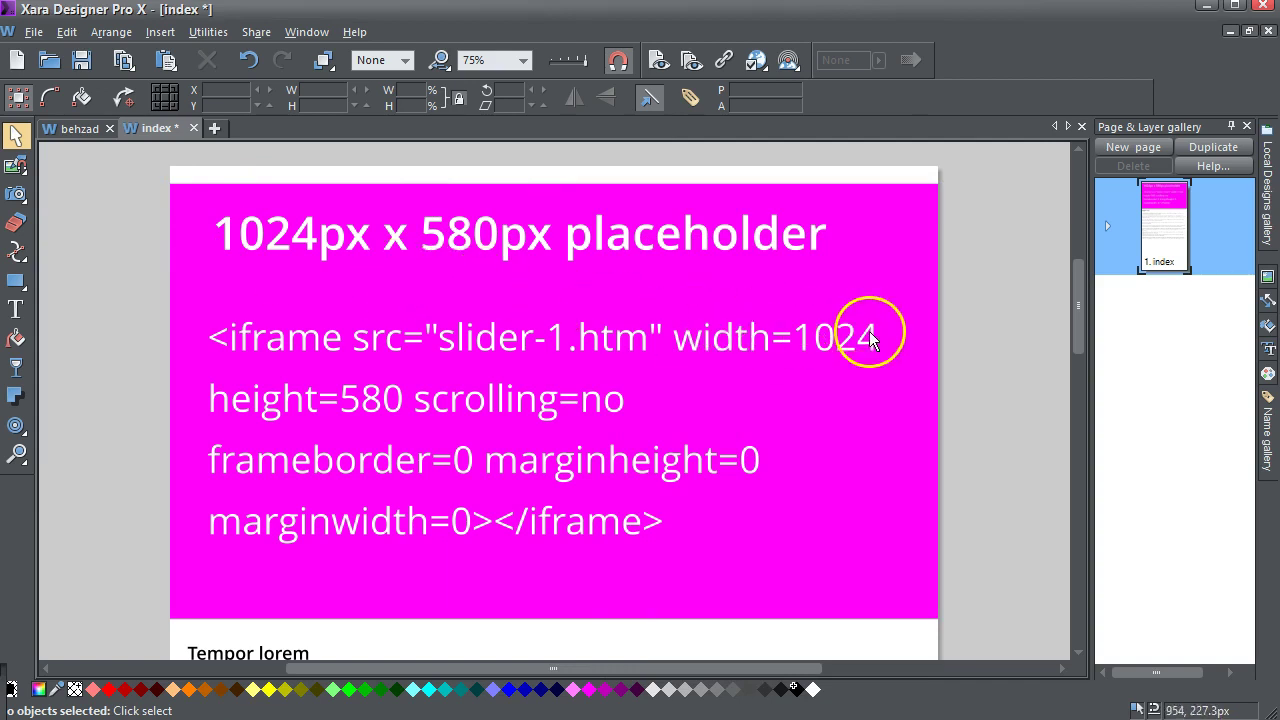
mouse_move(1078, 336)
mouse_down()
mouse_move(1074, 463)
mouse_move(1088, 315)
mouse_up()
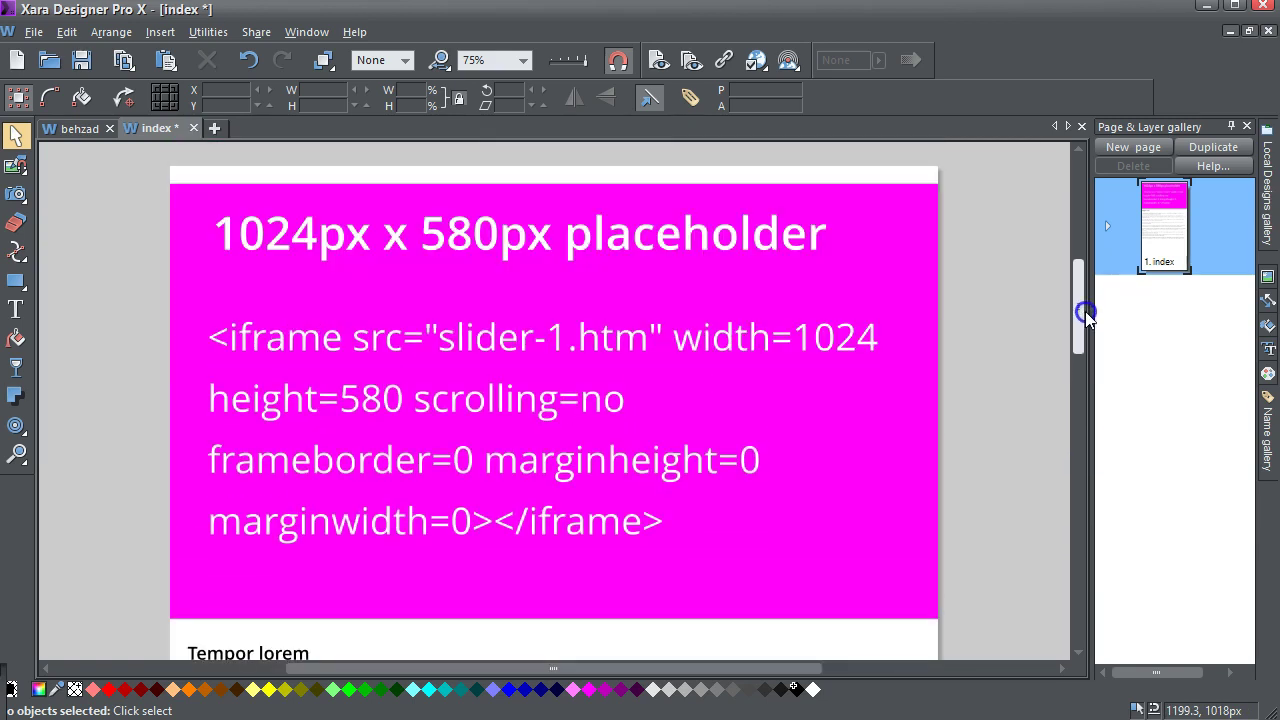
Select the magenta placeholder and open its Web Properties
click(829, 288)
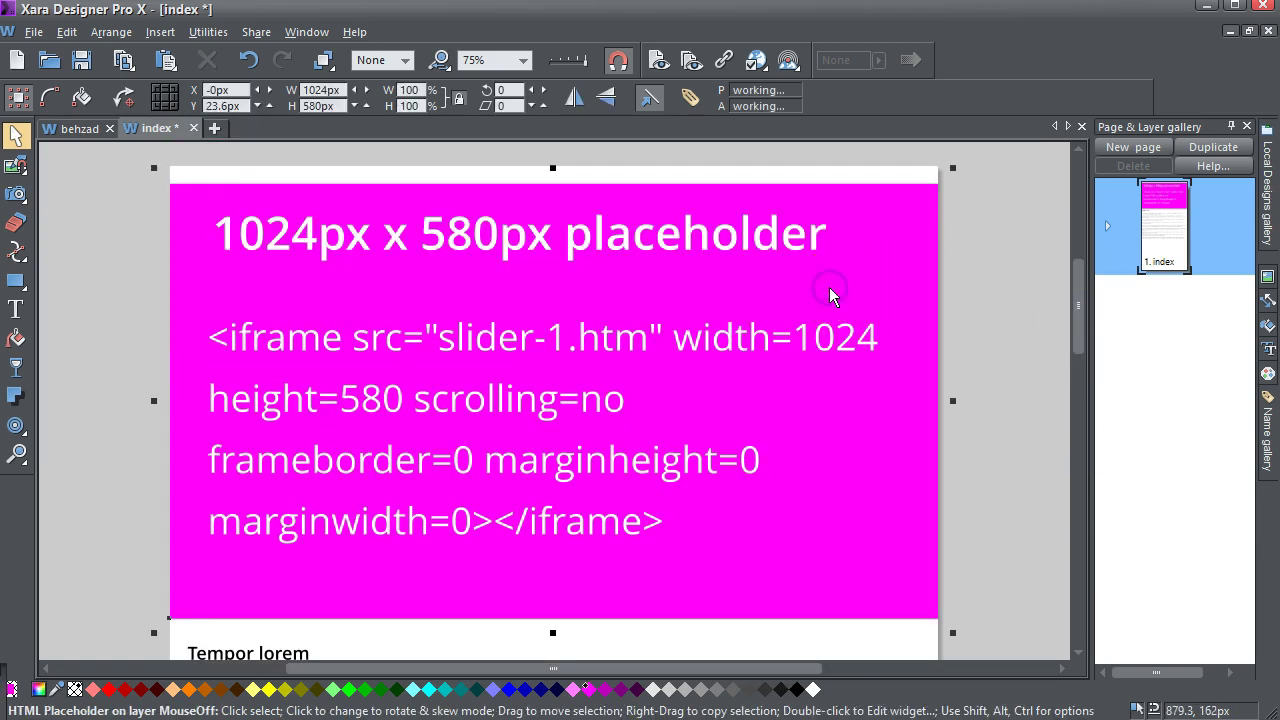
right_click(750, 289)
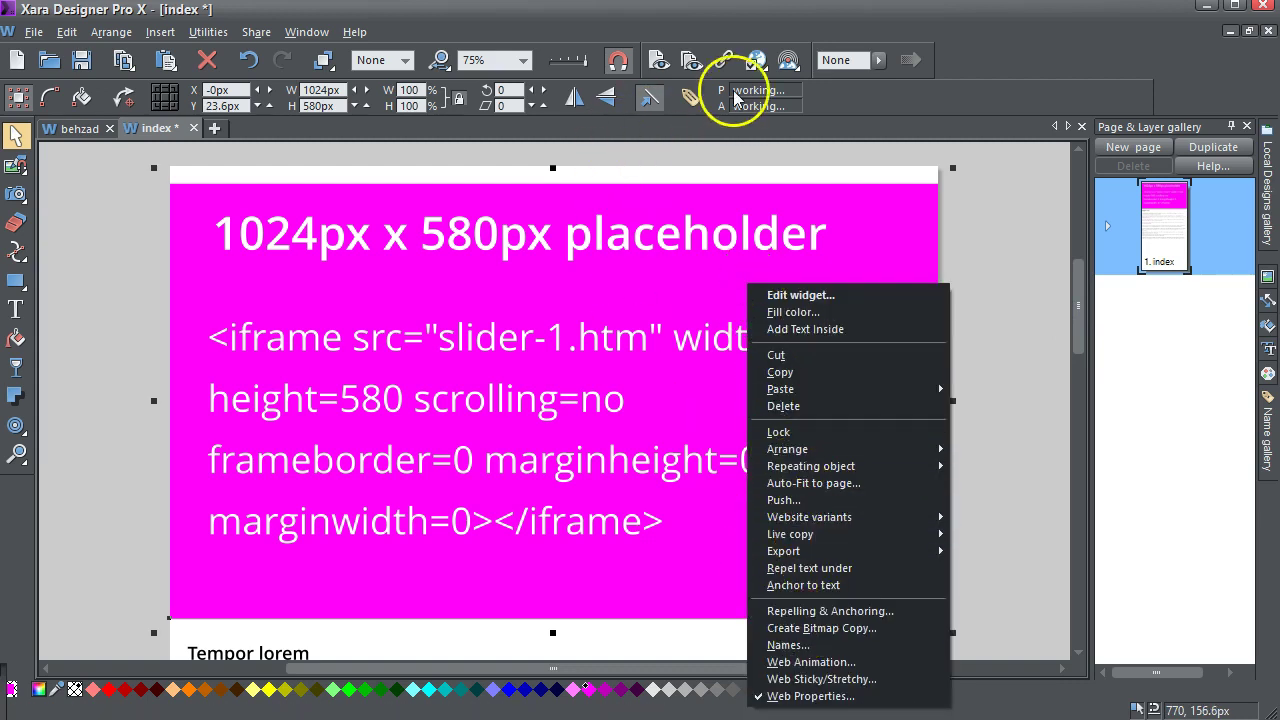
click(725, 62)
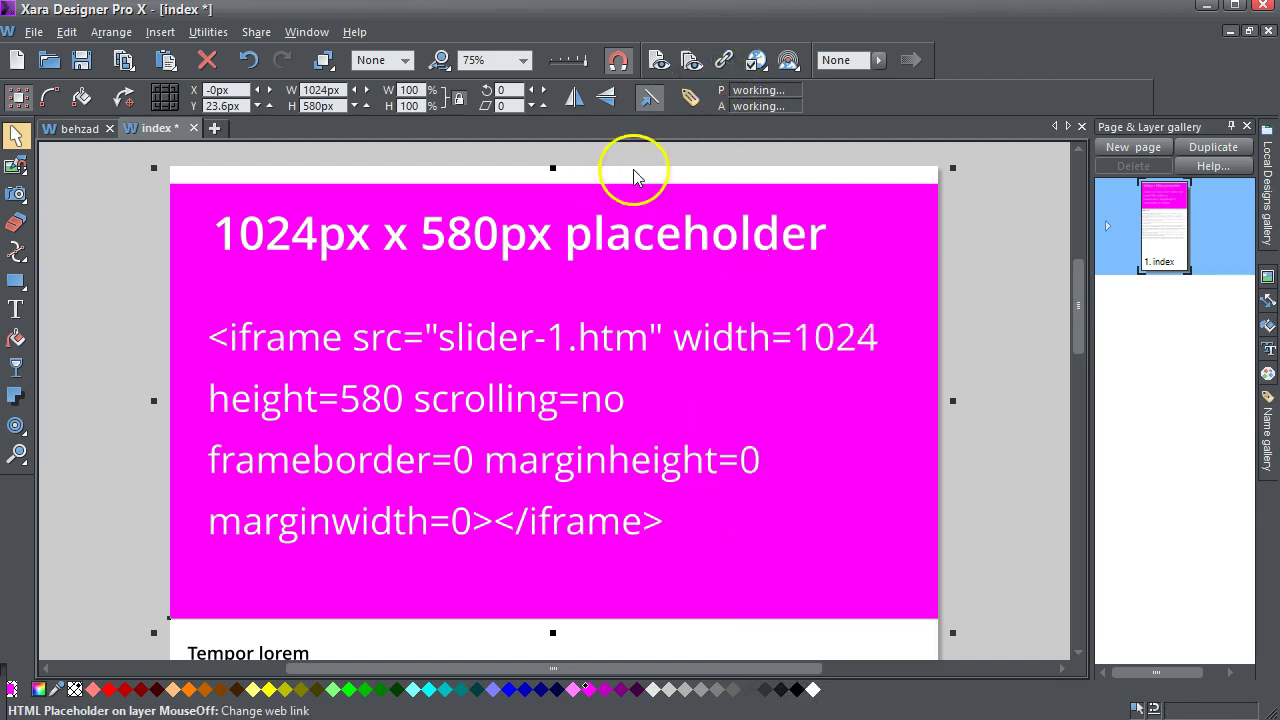
click(94, 594)
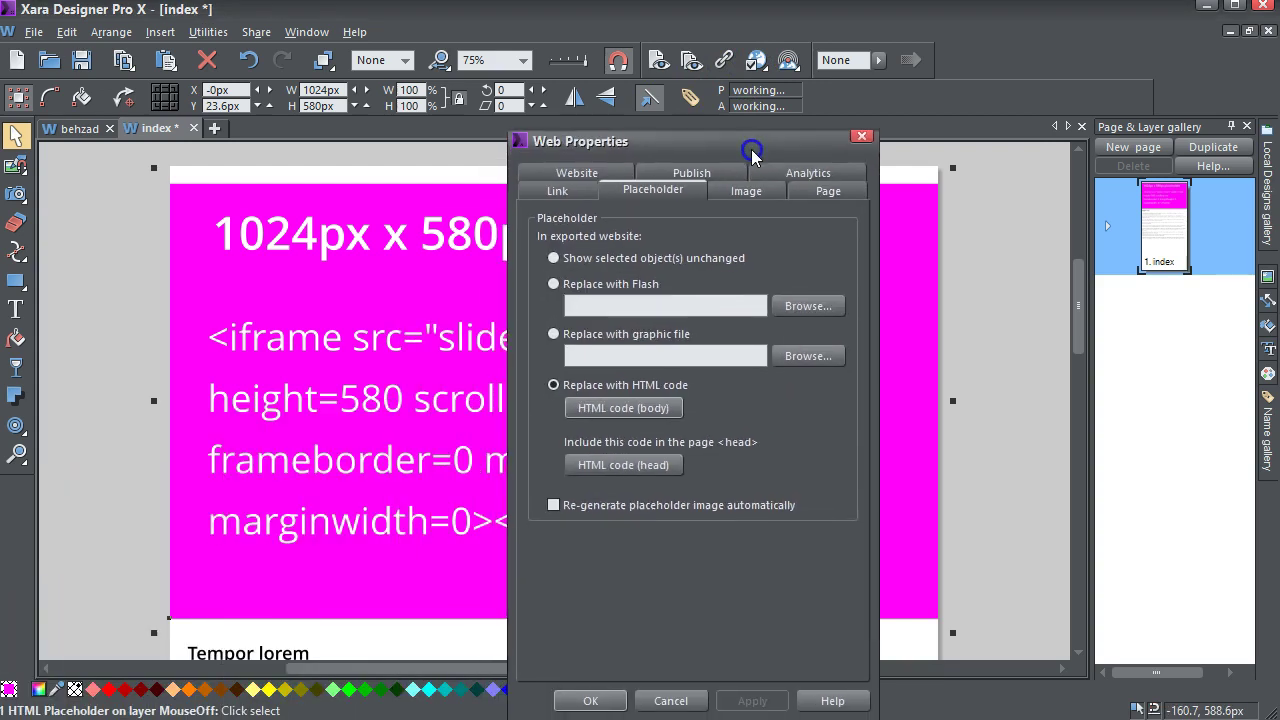
Replace the placeholder with iframe code loading slider-1.htm at 1024 by 580
click(661, 420)
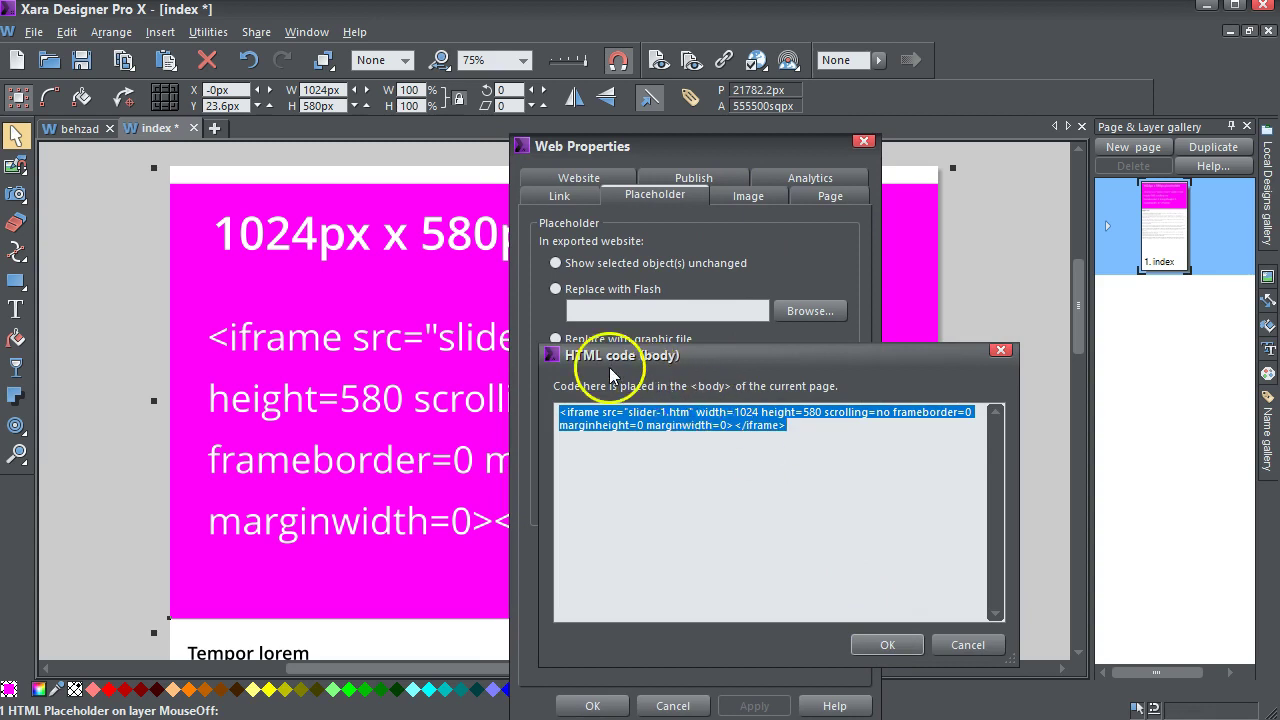
click(967, 644)
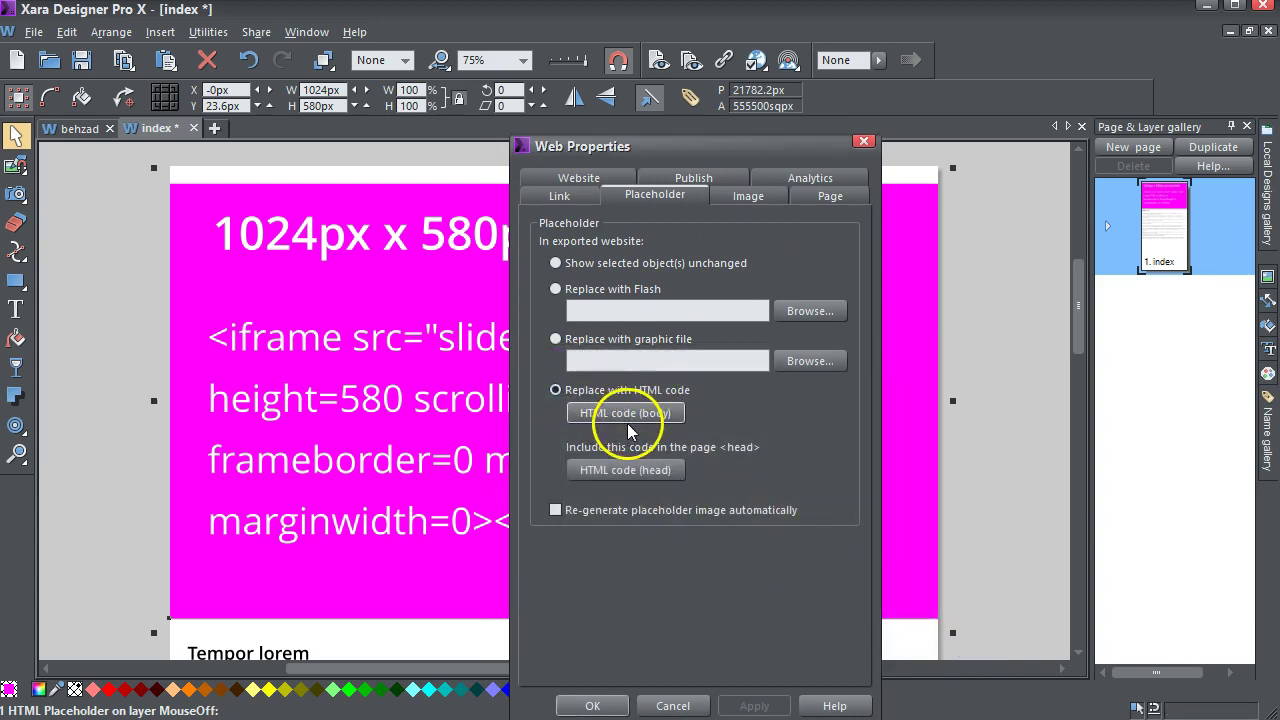
click(618, 413)
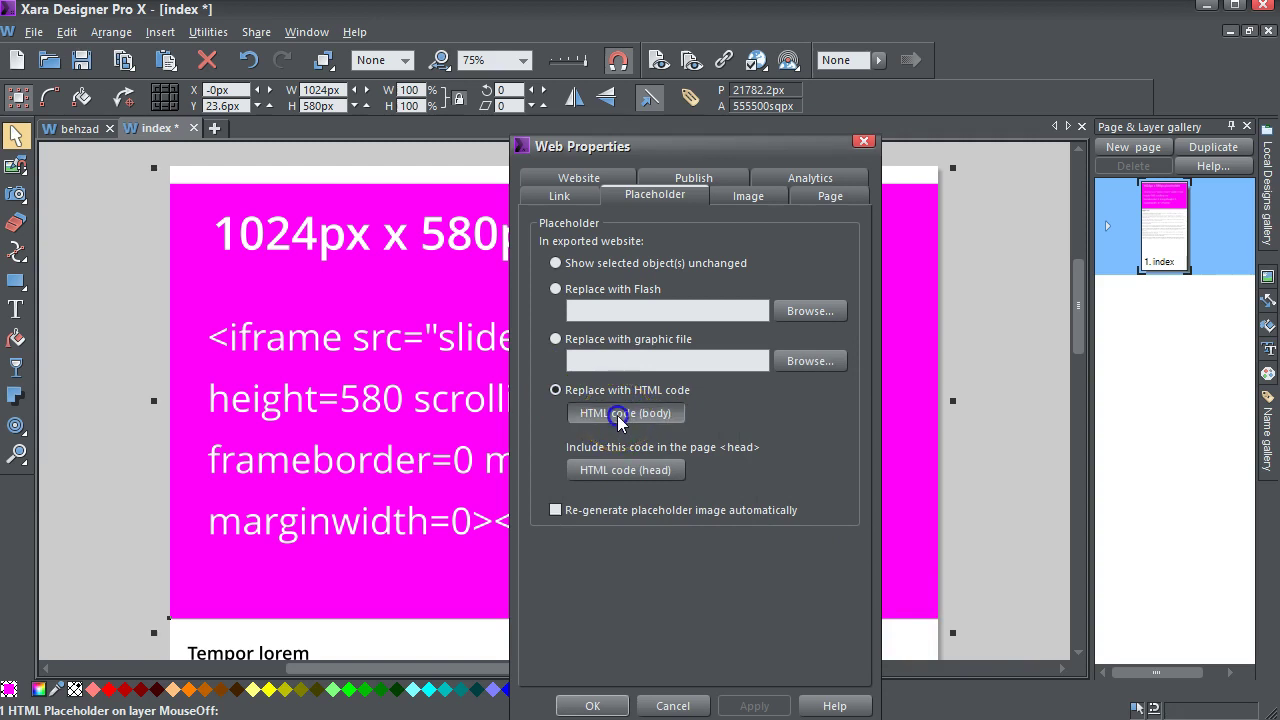
click(843, 458)
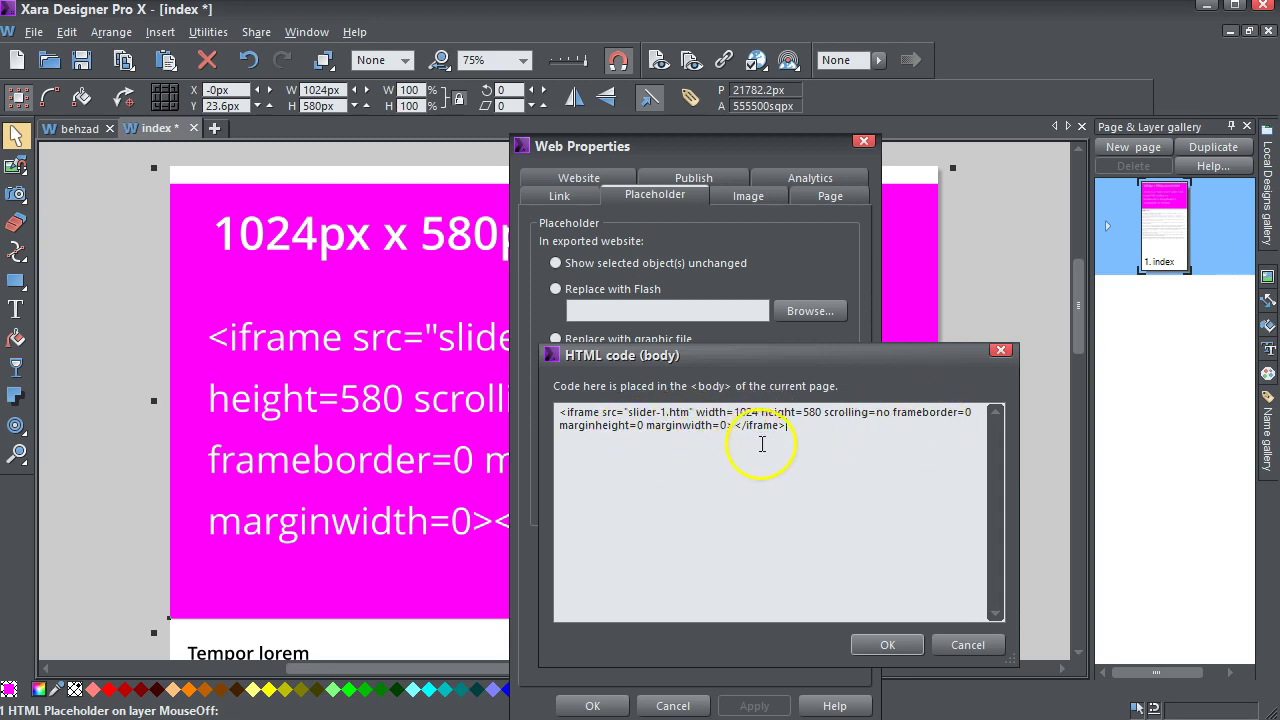
click(900, 645)
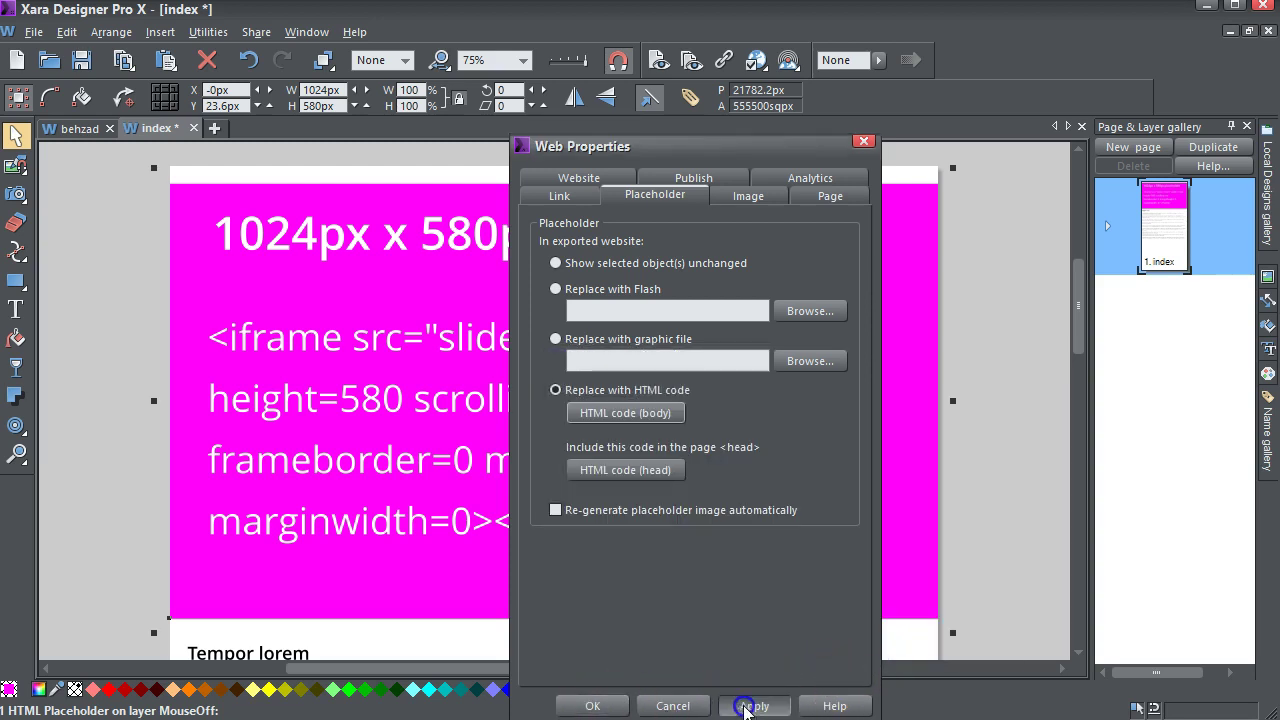
click(590, 706)
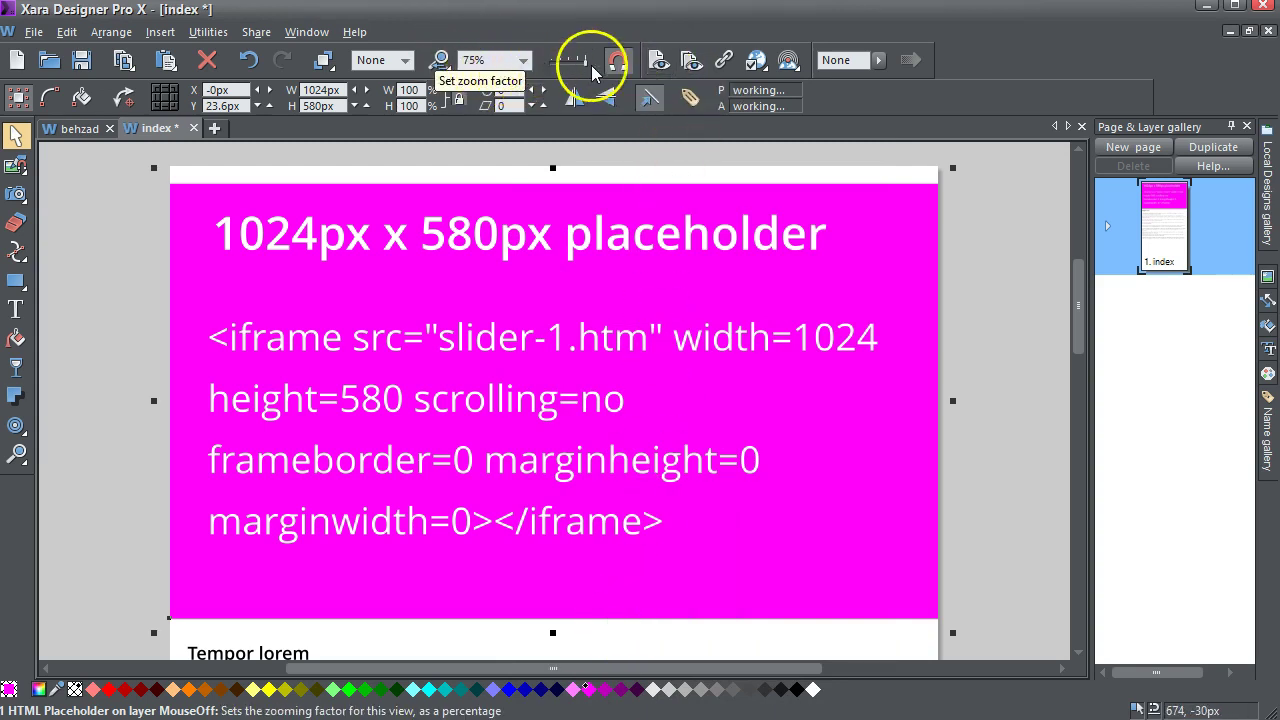
click(692, 62)
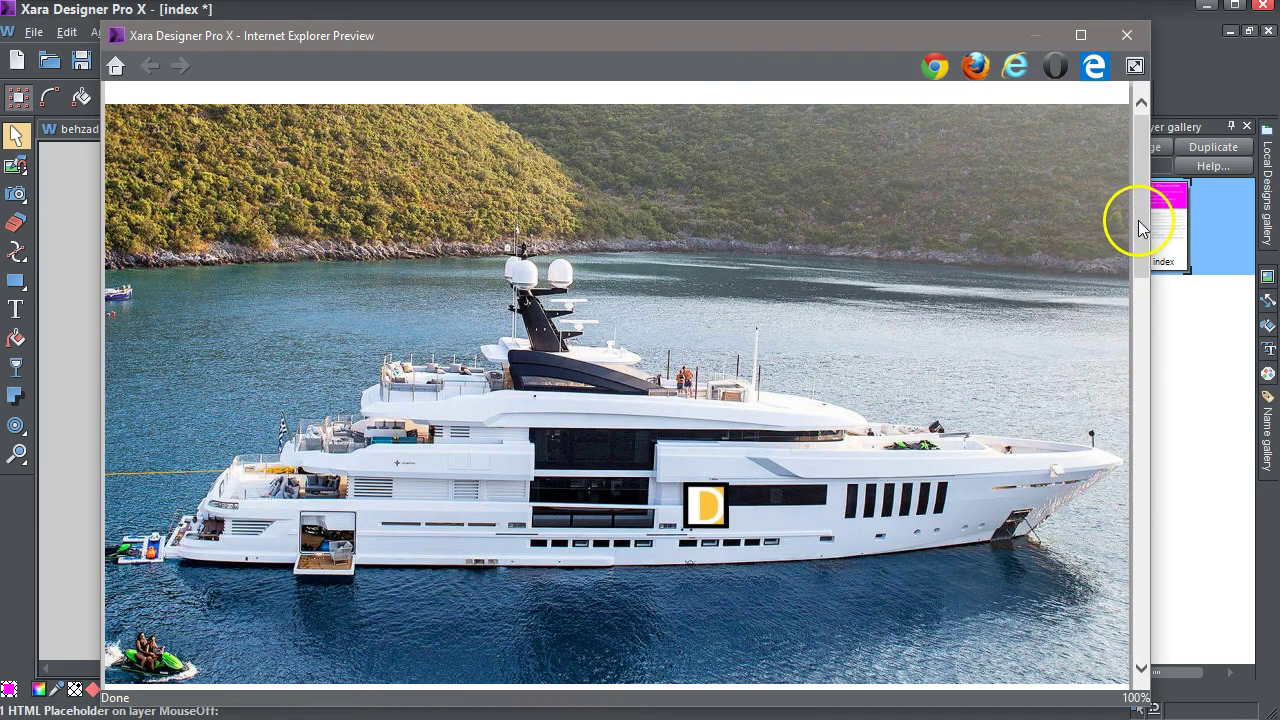
mouse_move(1141, 228)
mouse_down()
mouse_move(1140, 406)
mouse_move(1137, 220)
mouse_move(1142, 229)
mouse_up()
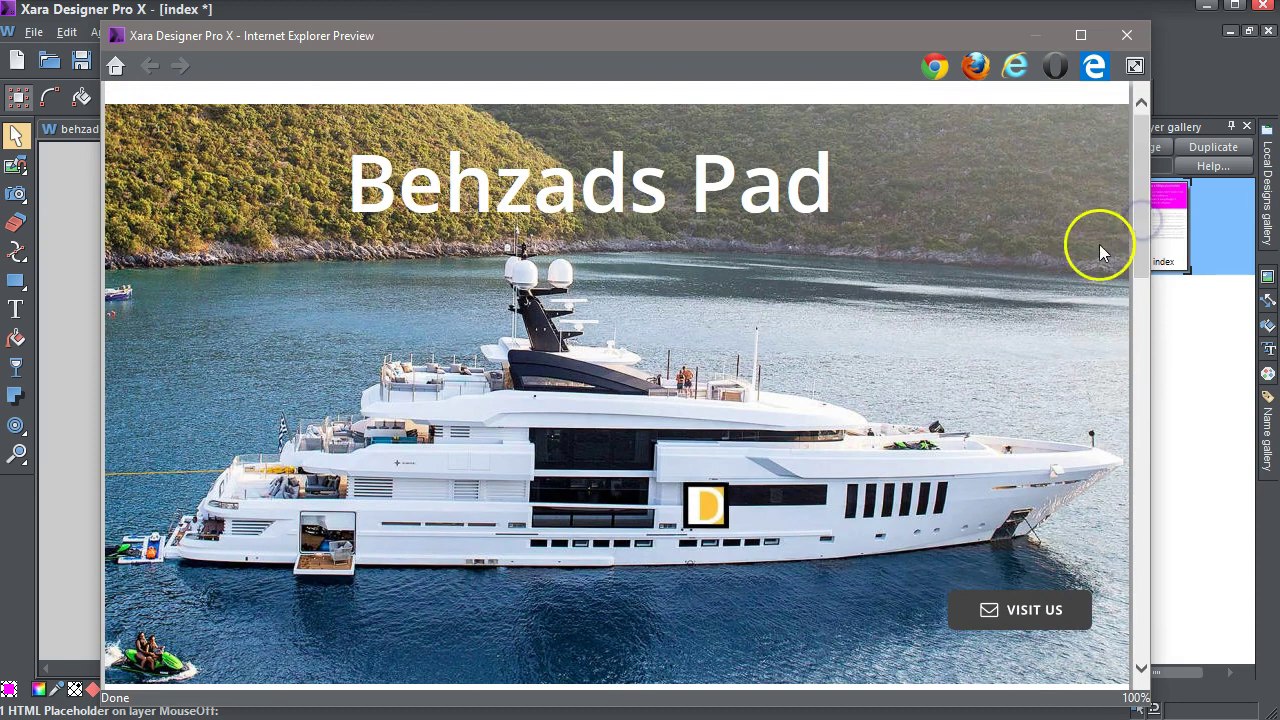
click(1030, 281)
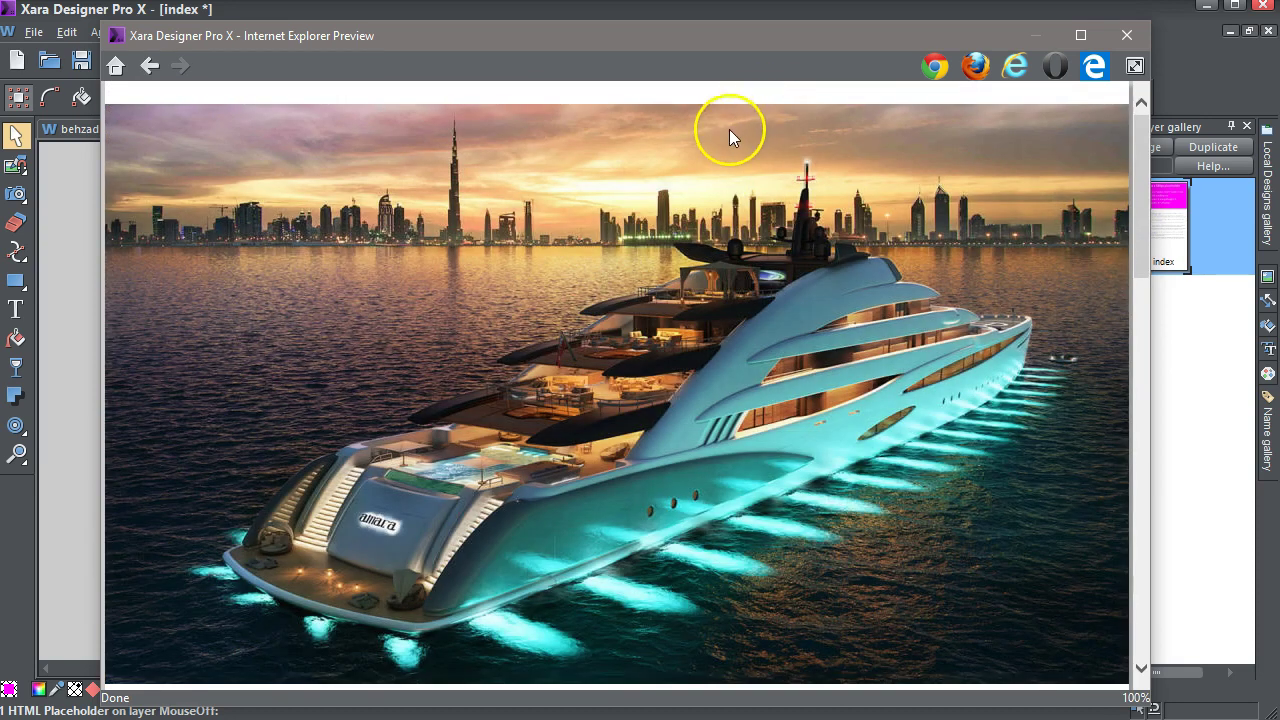
click(1140, 175)
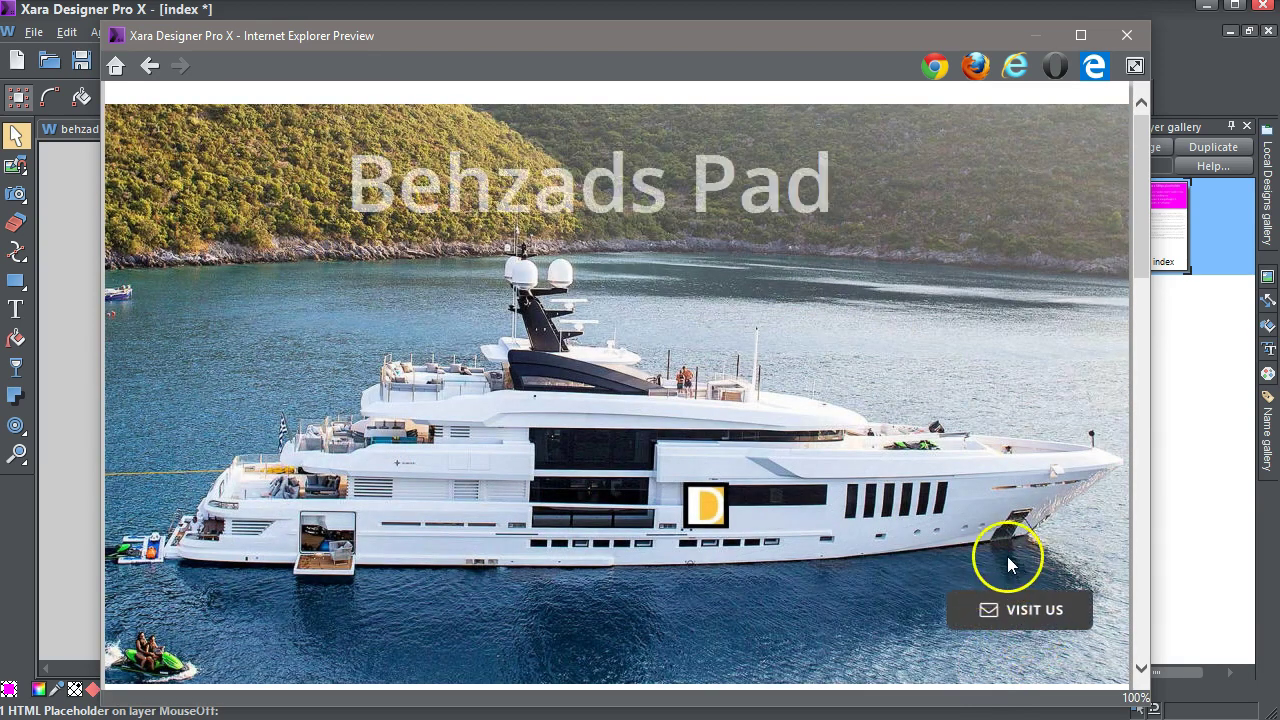
click(1022, 610)
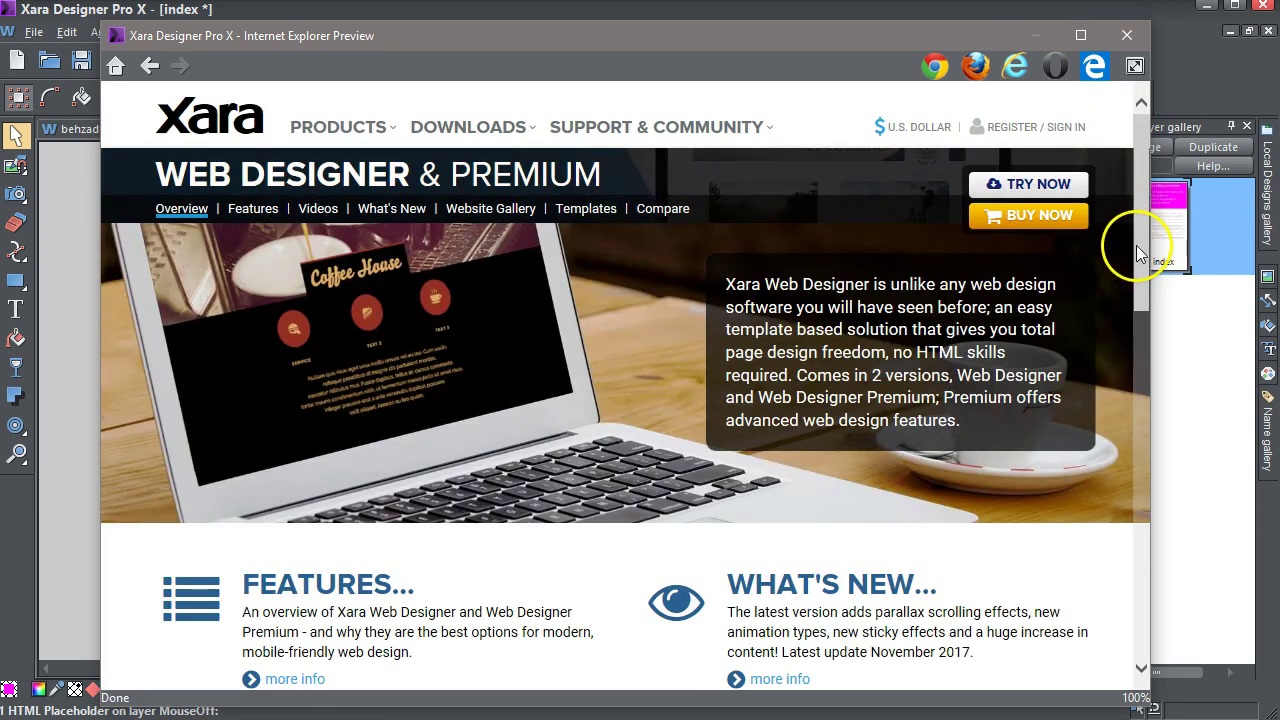
mouse_move(1138, 253)
mouse_down()
mouse_move(1140, 581)
mouse_move(1143, 205)
mouse_up()
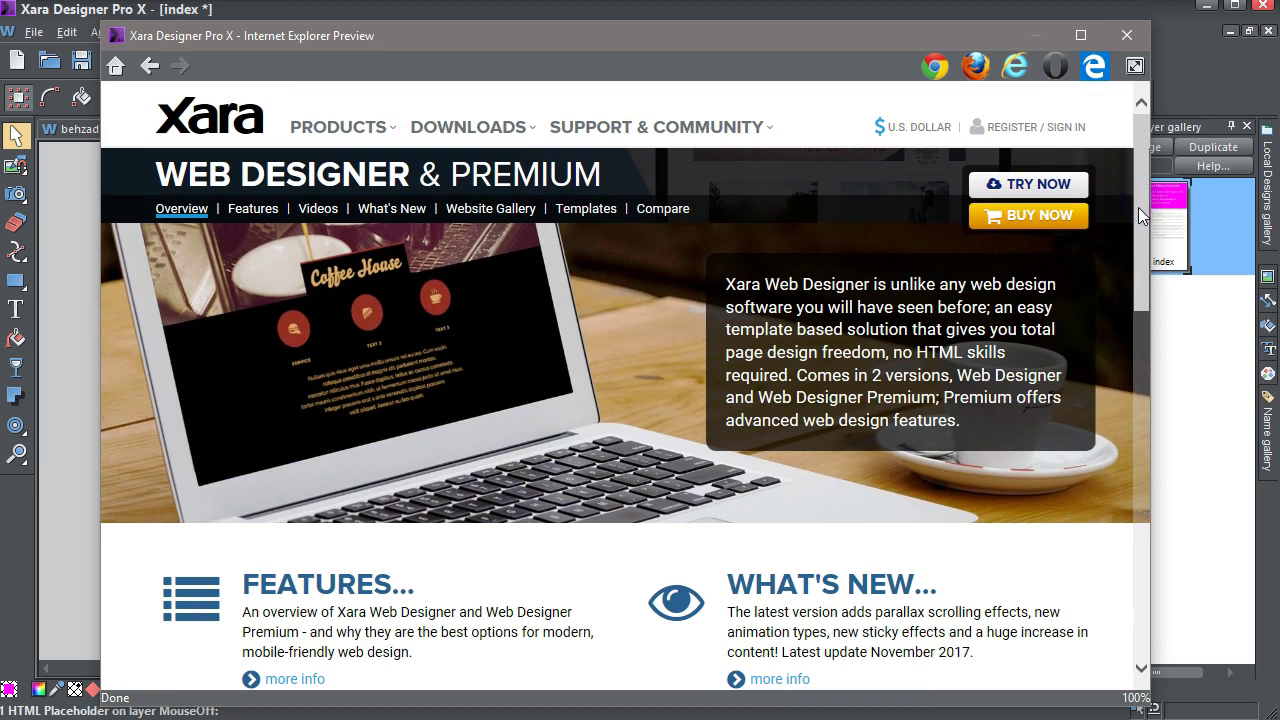
click(1128, 37)
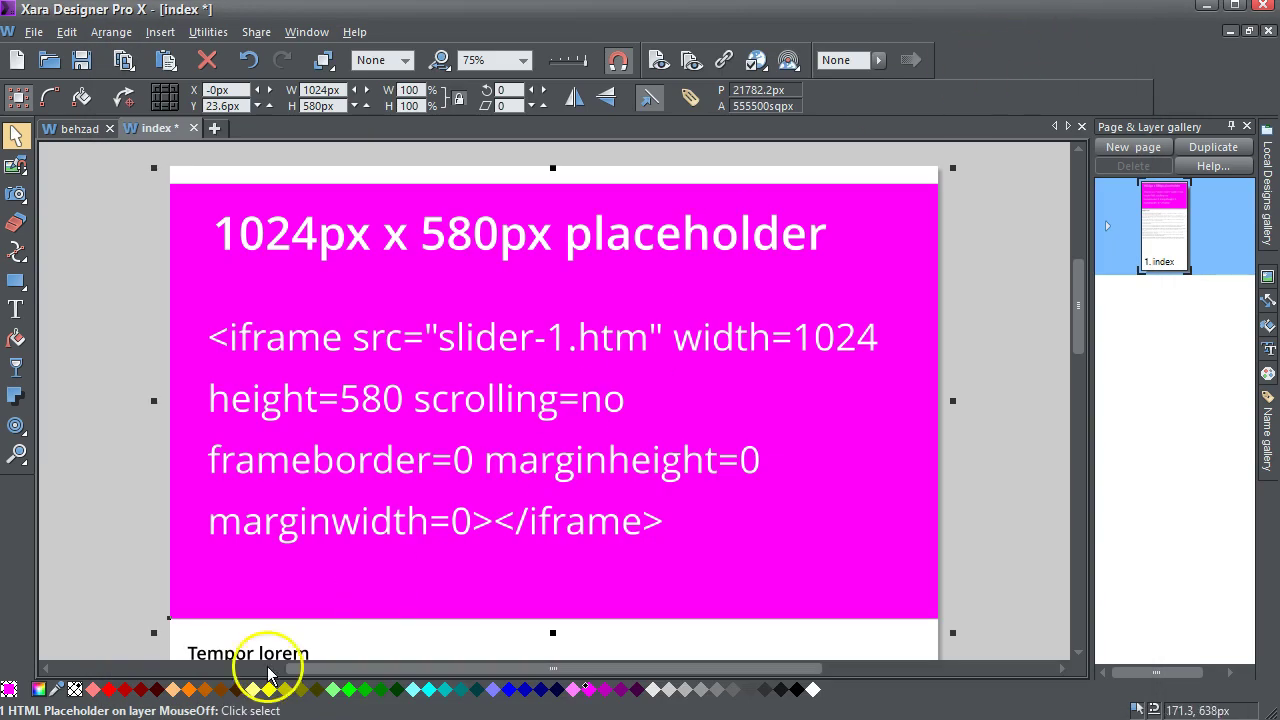